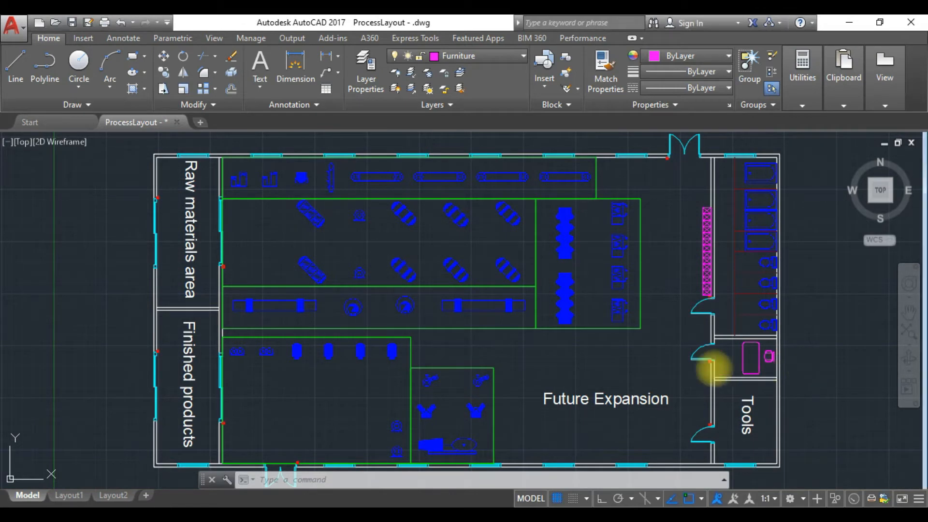
middle_drag(790, 353, 462, 344)
scroll(472, 325, down, 2)
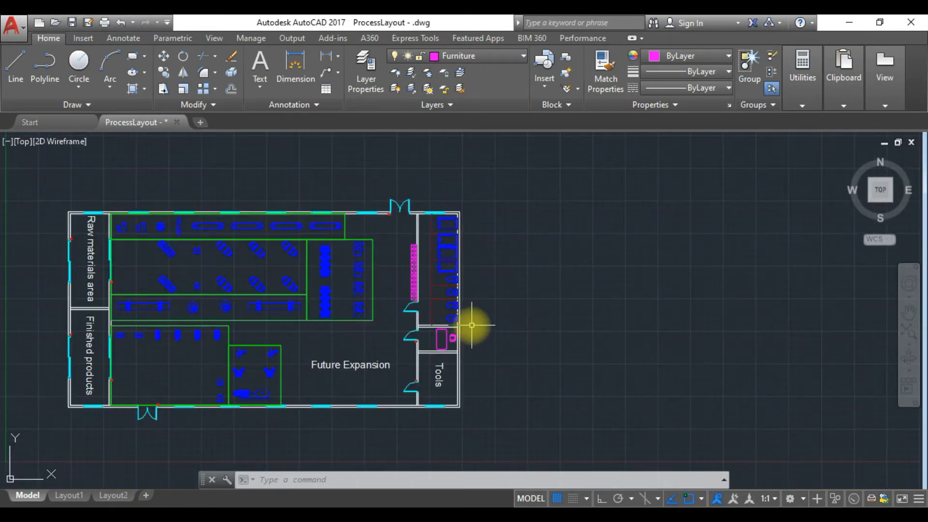
scroll(472, 325, up, 2)
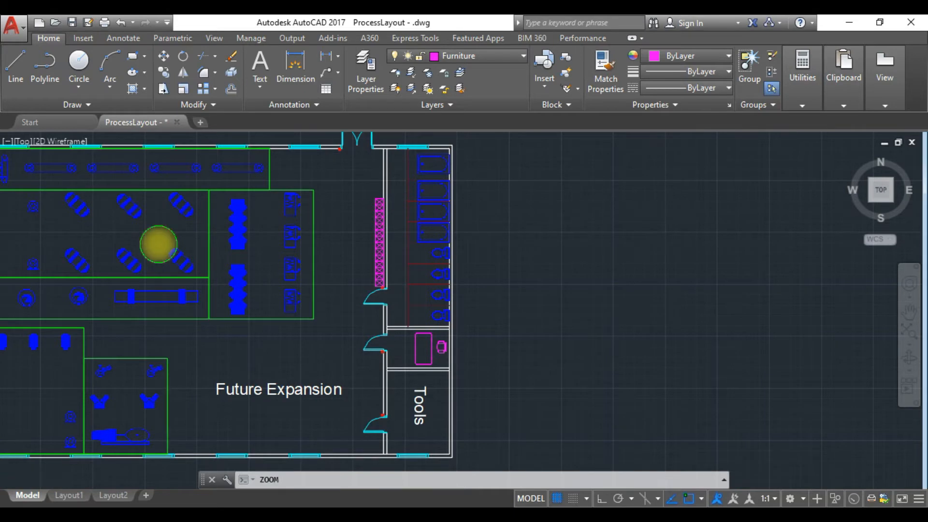
middle_click(159, 244)
middle_click(159, 244)
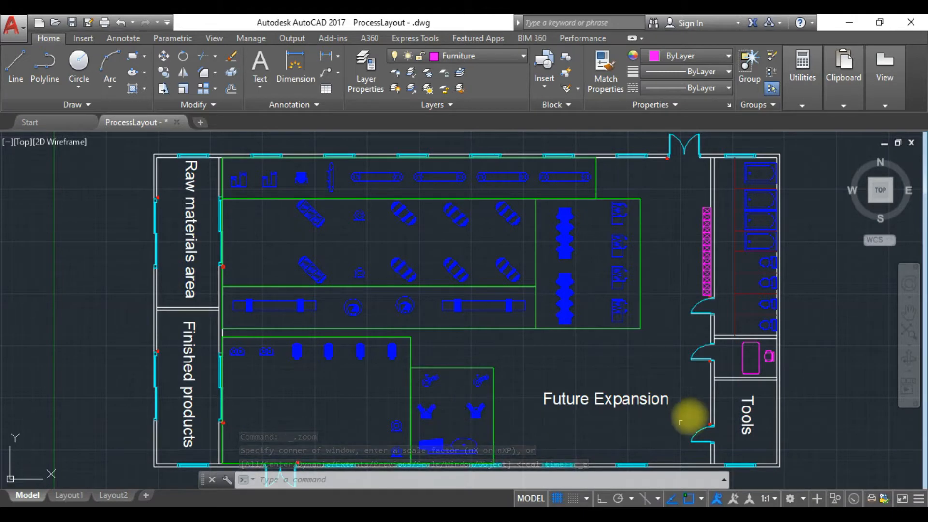
mouse_move(859, 276)
middle_down()
mouse_move(464, 261)
mouse_move(425, 269)
middle_up()
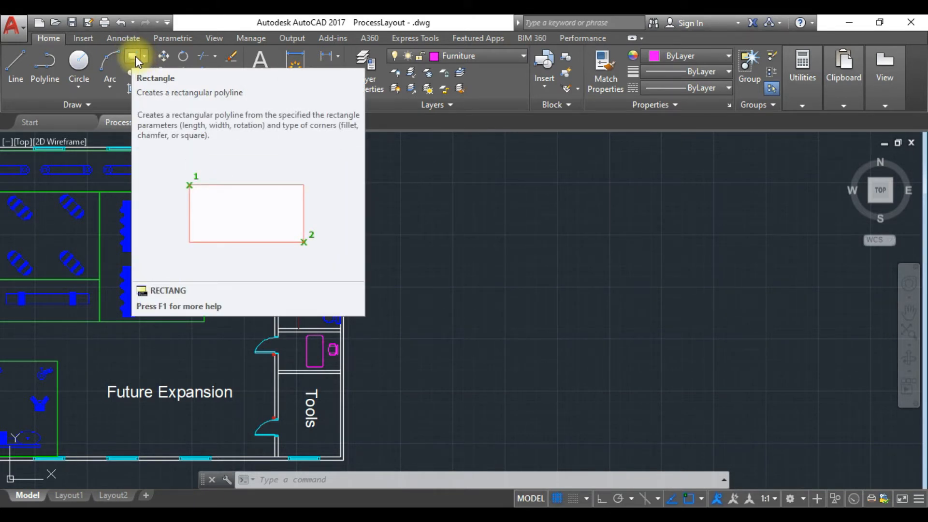
click(135, 56)
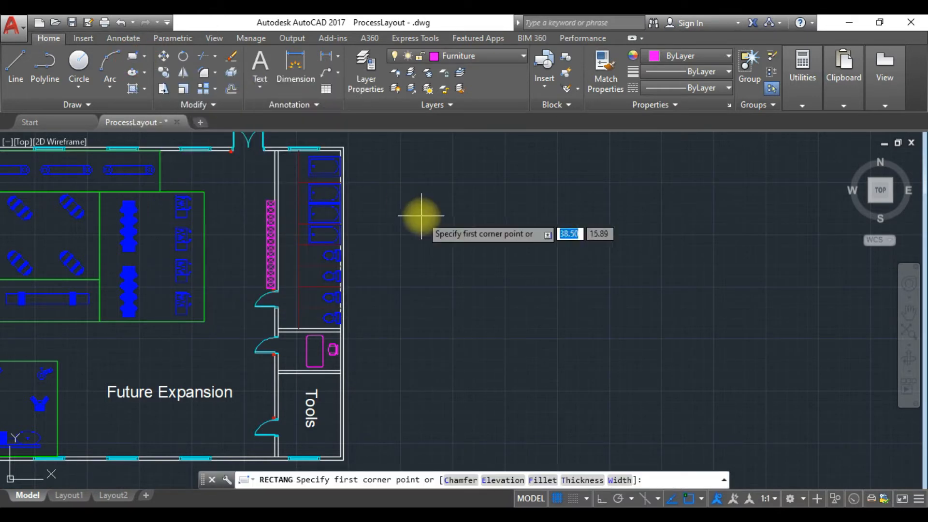
click(343, 147)
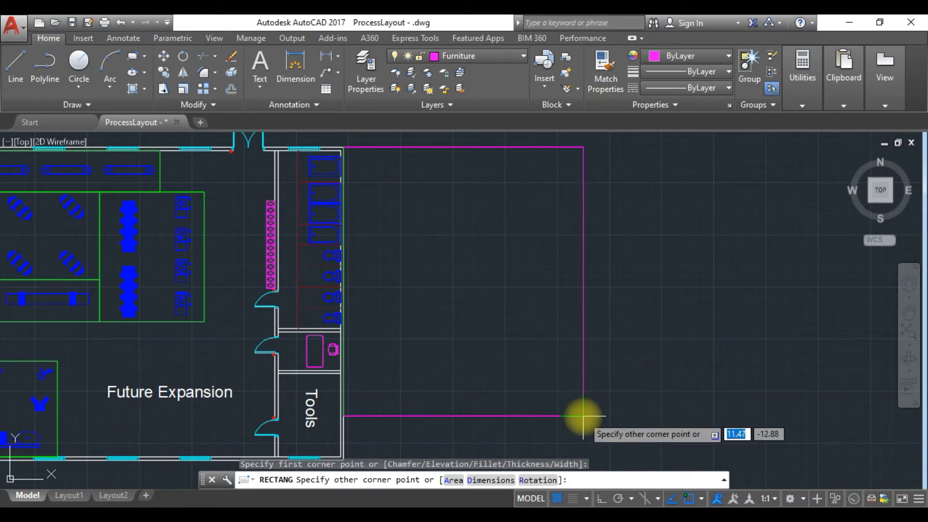
key(Escape)
Draw a 10 by 15 rectangle on layer 0, starting at the building's upper-right outer corner.
click(486, 58)
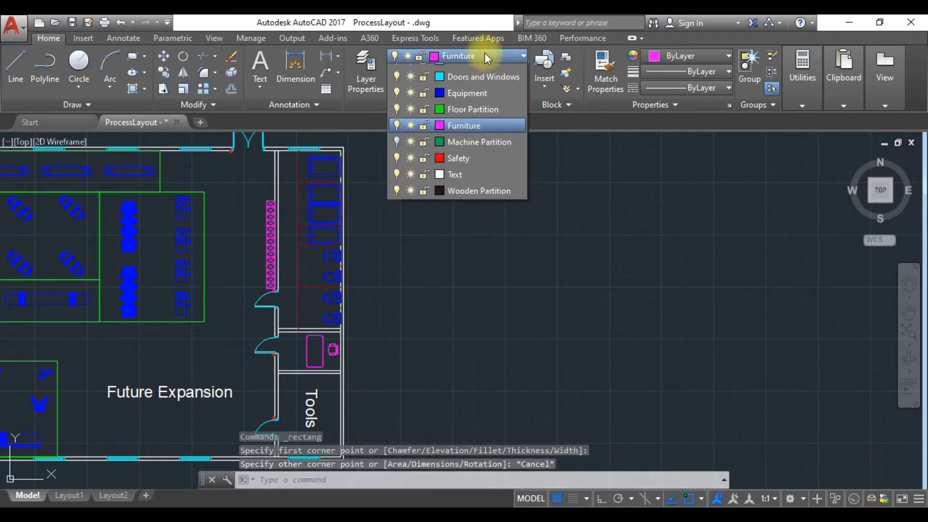
scroll(479, 73, up, 2)
click(476, 73)
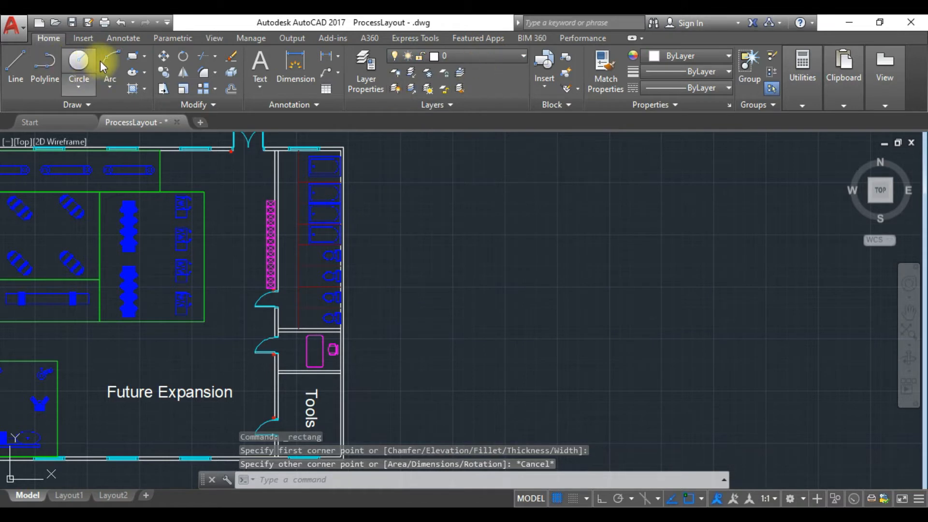
click(135, 54)
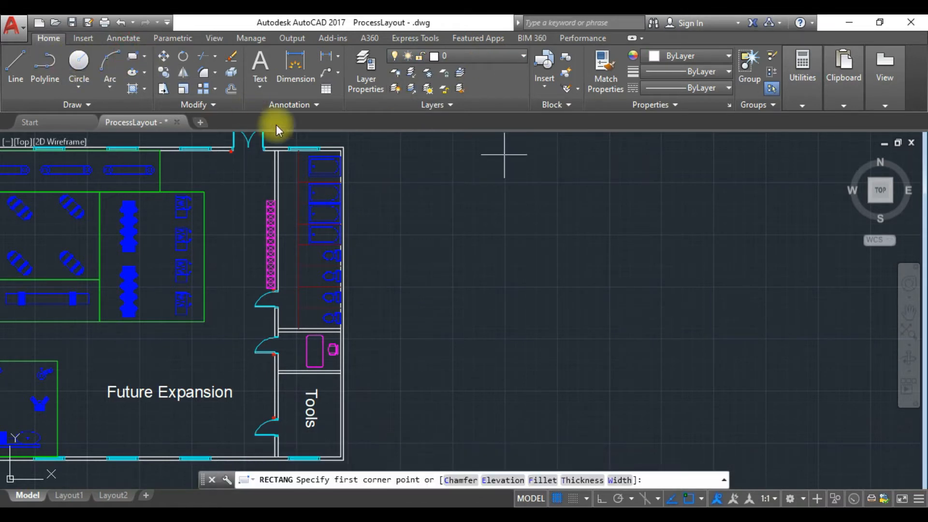
click(343, 147)
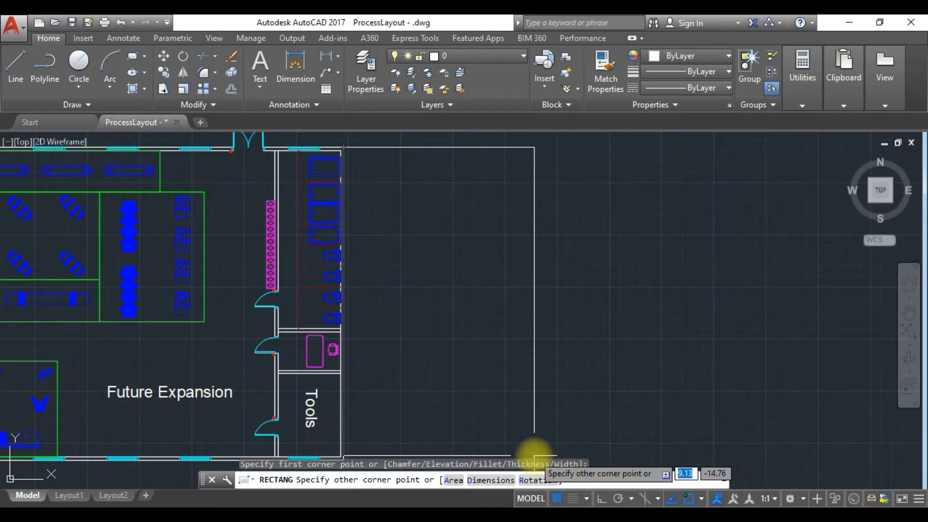
text(1)
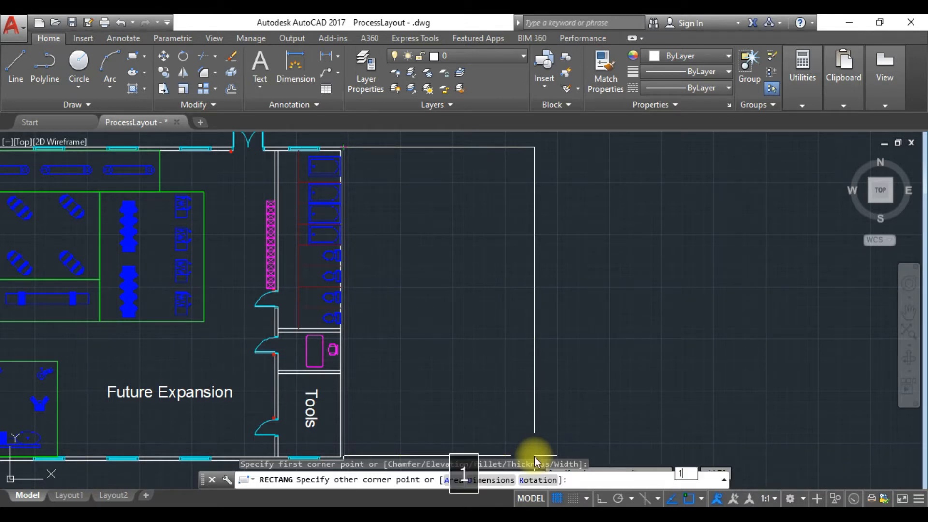
text(0)
key(Tab)
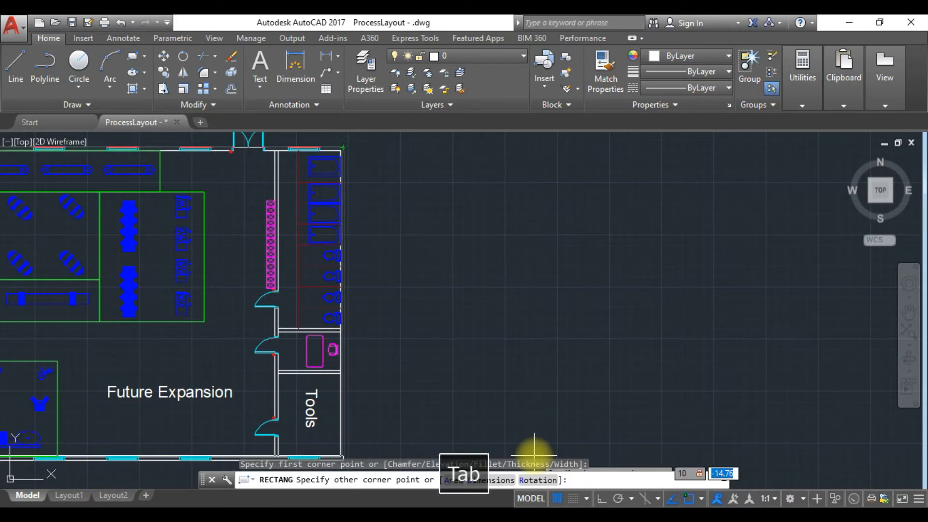
text(15)
key(Return)
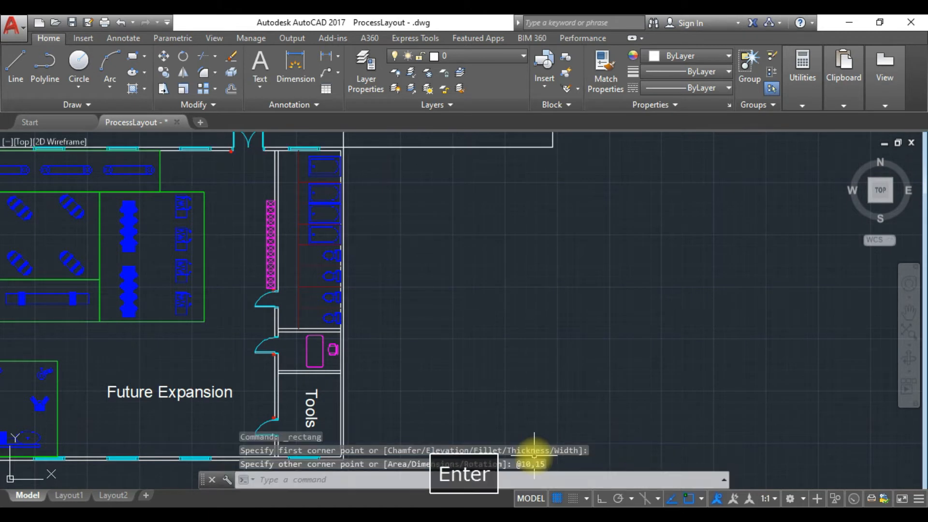
Move the rectangle by its lower-left corner to the building's lower-right outer corner so it sits alongside the building.
click(431, 147)
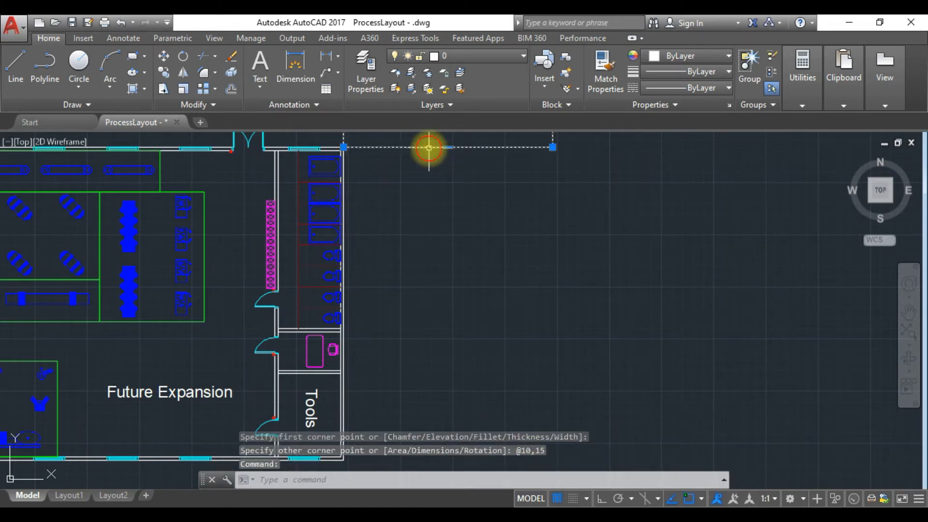
click(162, 58)
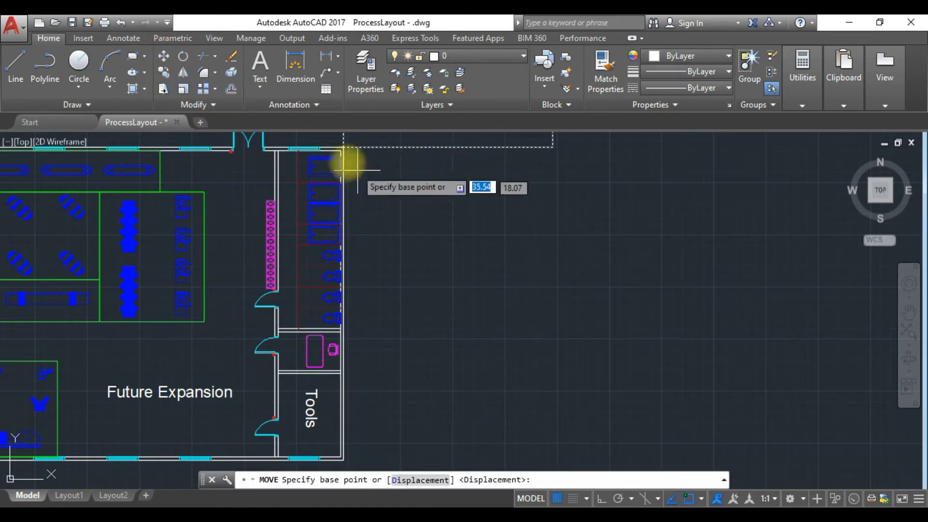
click(343, 147)
scroll(381, 352, up, 1)
middle_drag(379, 368, 372, 228)
click(319, 395)
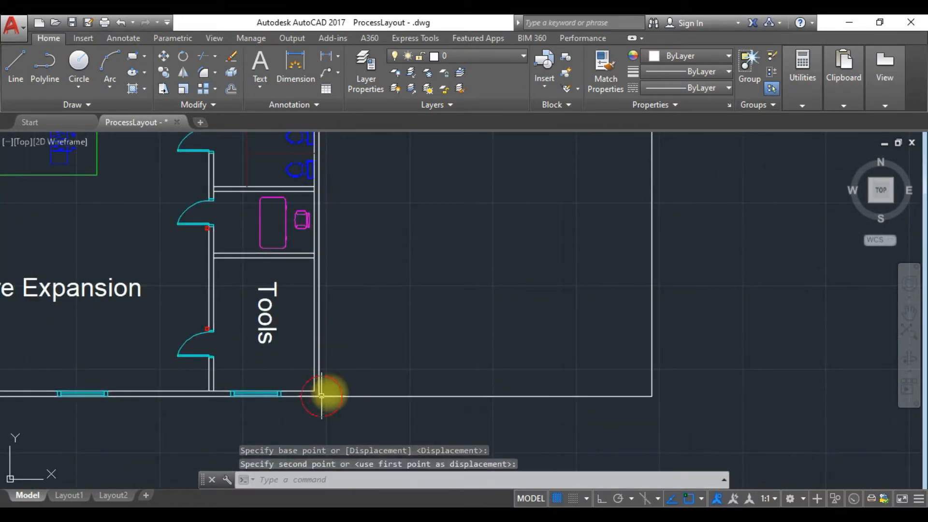
With Ortho on, draw a vertical line from the midpoint of the rectangle's top edge to its bottom edge.
middle_drag(504, 253, 489, 357)
scroll(489, 357, up, 2)
scroll(489, 290, down, 2)
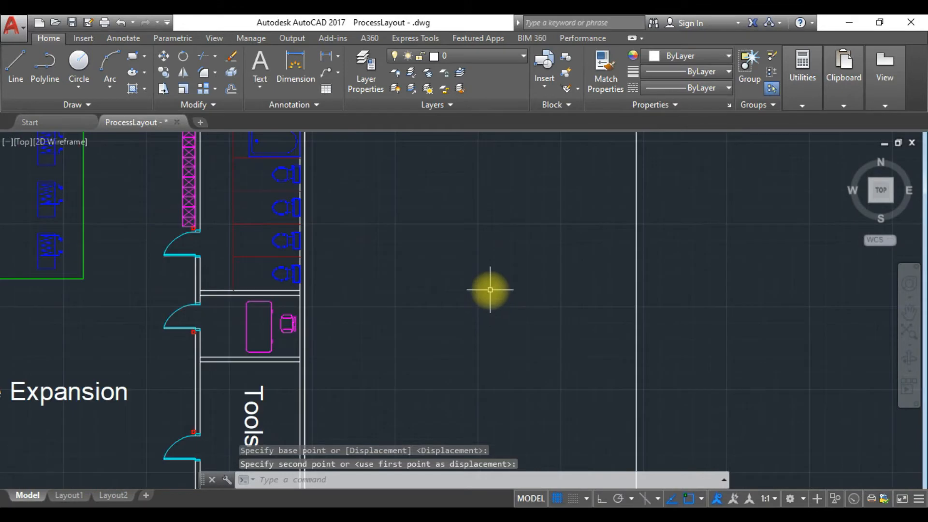
scroll(489, 290, up, 2)
scroll(489, 290, down, 6)
scroll(490, 289, up, 2)
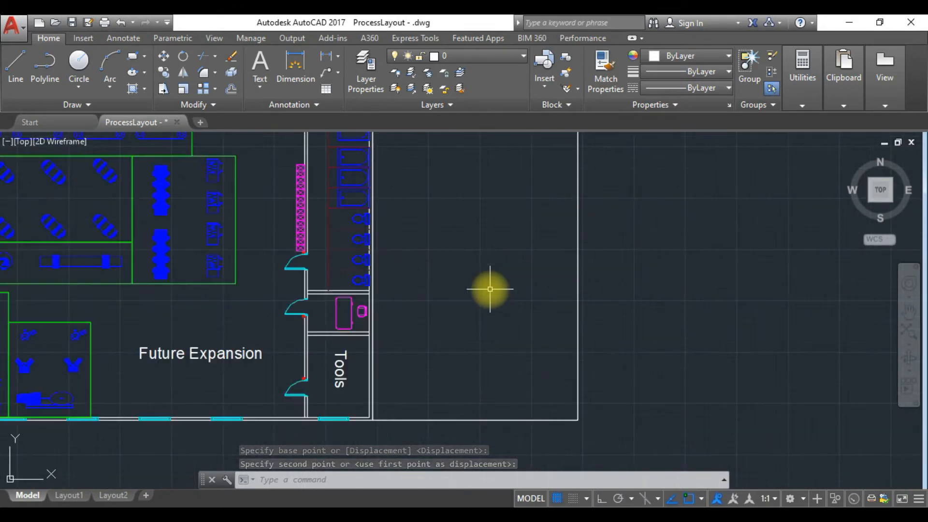
mouse_move(495, 240)
middle_down()
mouse_move(483, 285)
mouse_move(482, 277)
middle_up()
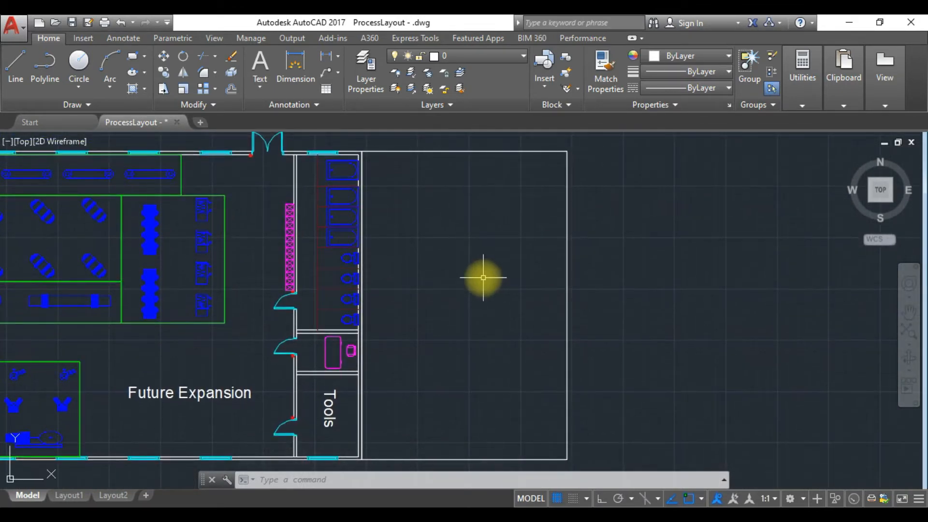
click(22, 60)
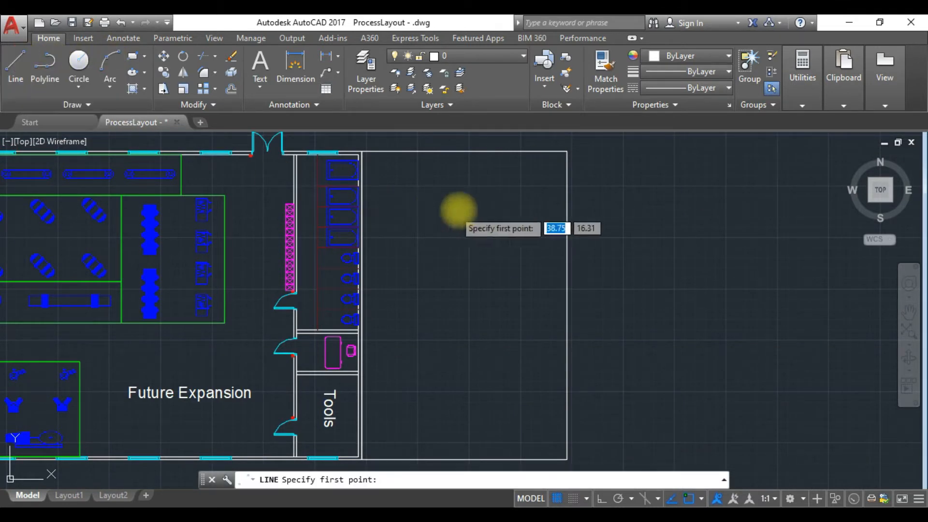
click(464, 152)
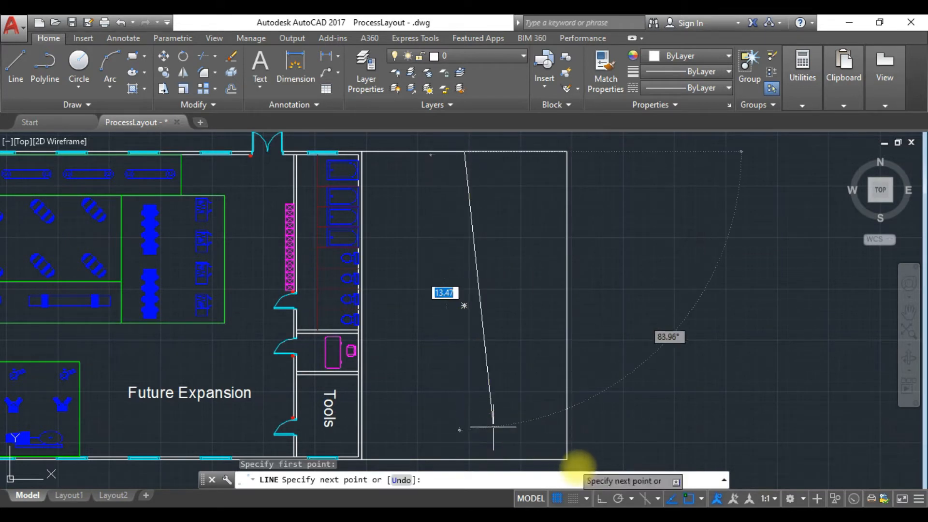
click(602, 499)
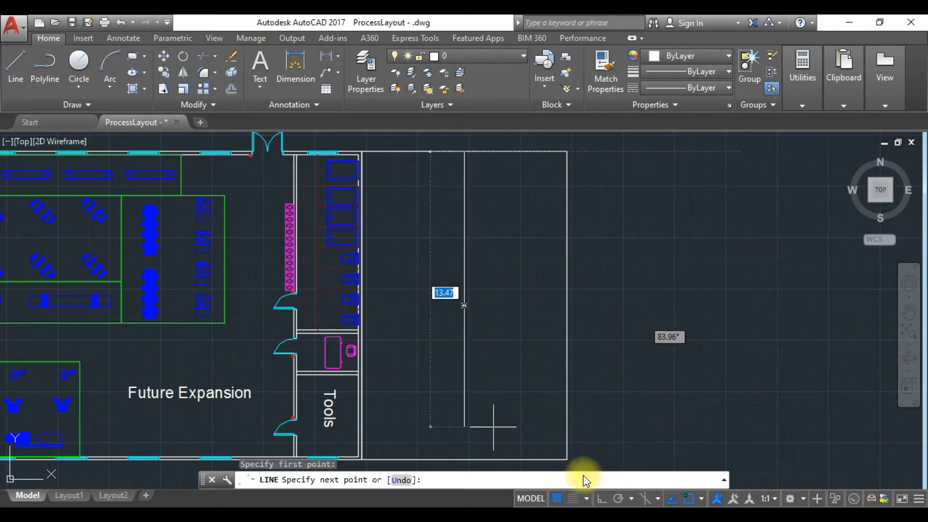
click(601, 498)
click(602, 501)
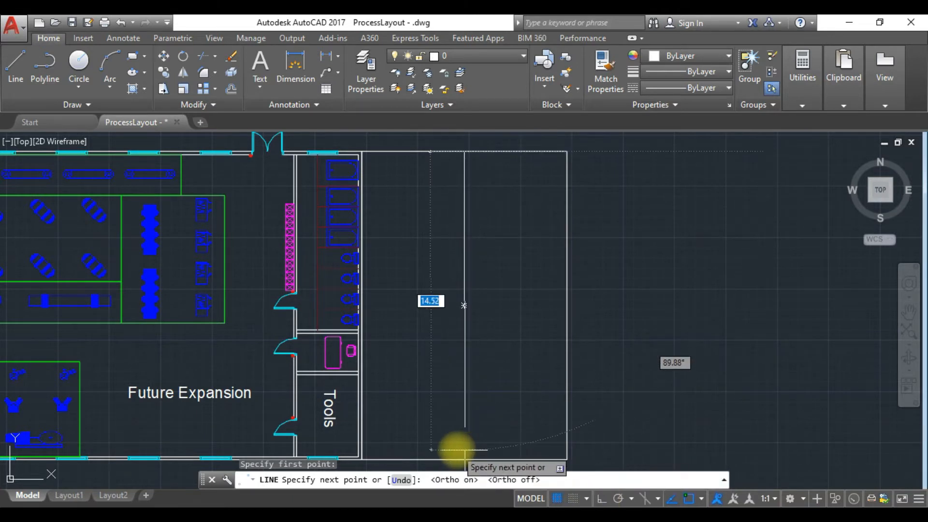
click(601, 500)
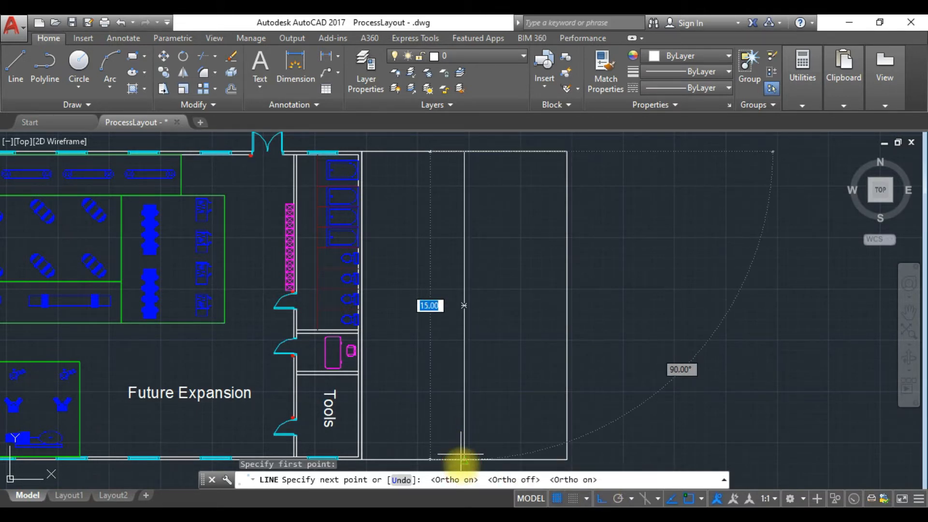
click(462, 458)
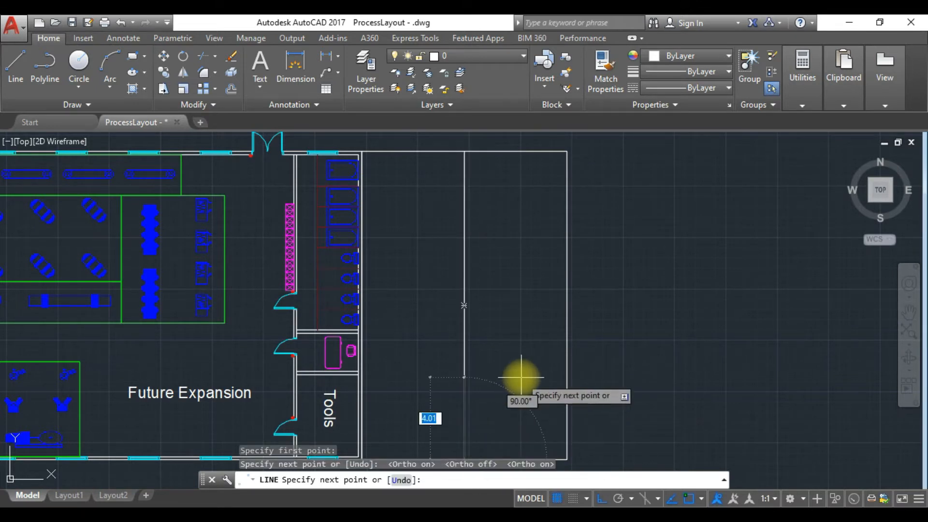
key(Escape)
Copy the rectangle and its centre line from the upper-left corner to the upper-right corner, placing the copy directly alongside.
click(567, 282)
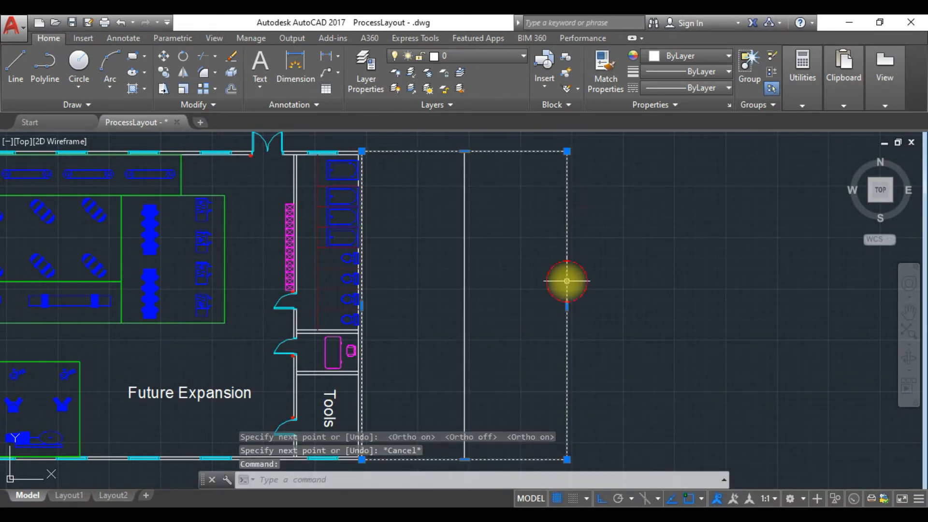
click(463, 244)
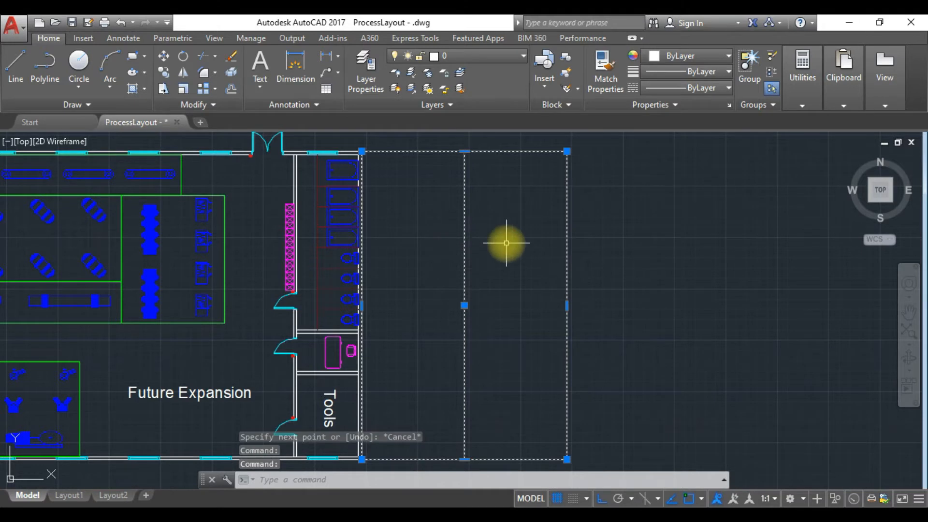
click(162, 72)
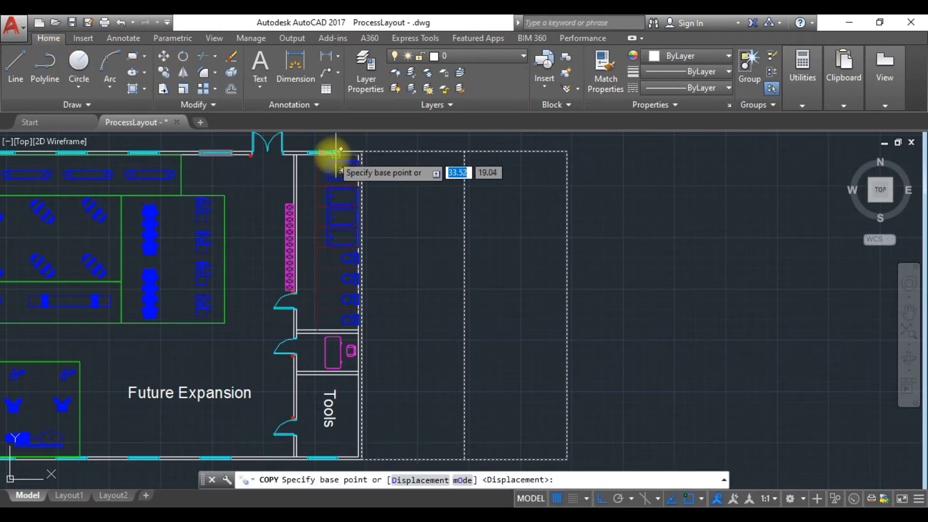
click(361, 151)
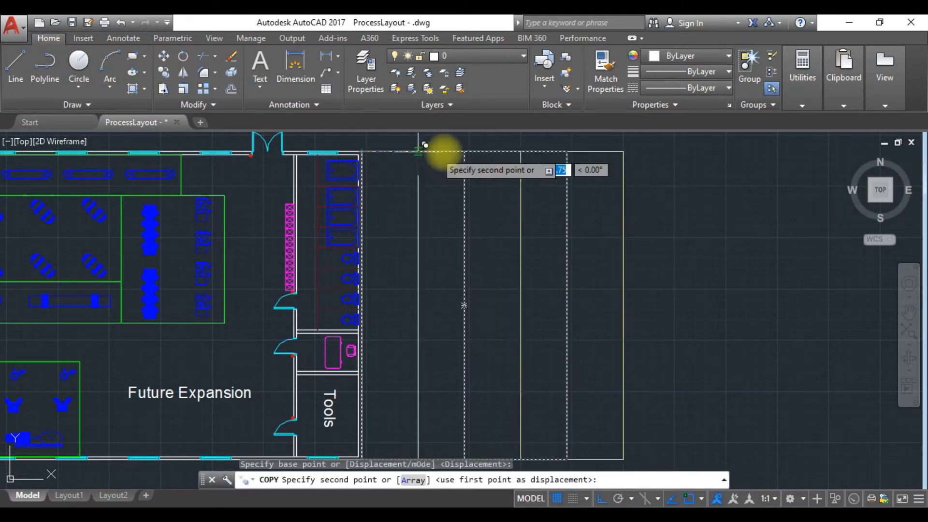
click(567, 151)
key(Escape)
key(Escape)
key(Escape)
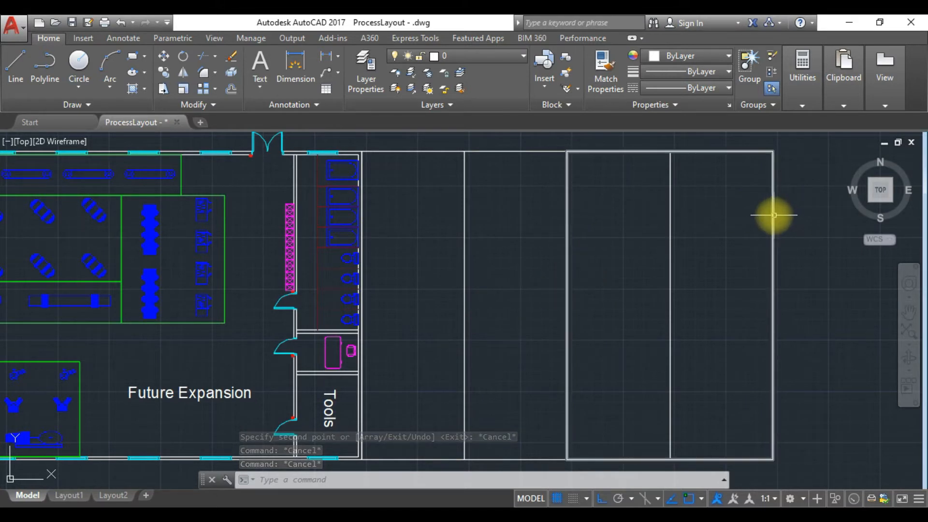
With Ortho on, move both rectangles and their centre lines horizontally from their upper-left corner, leaving a narrow gap beside the building.
click(773, 214)
click(670, 213)
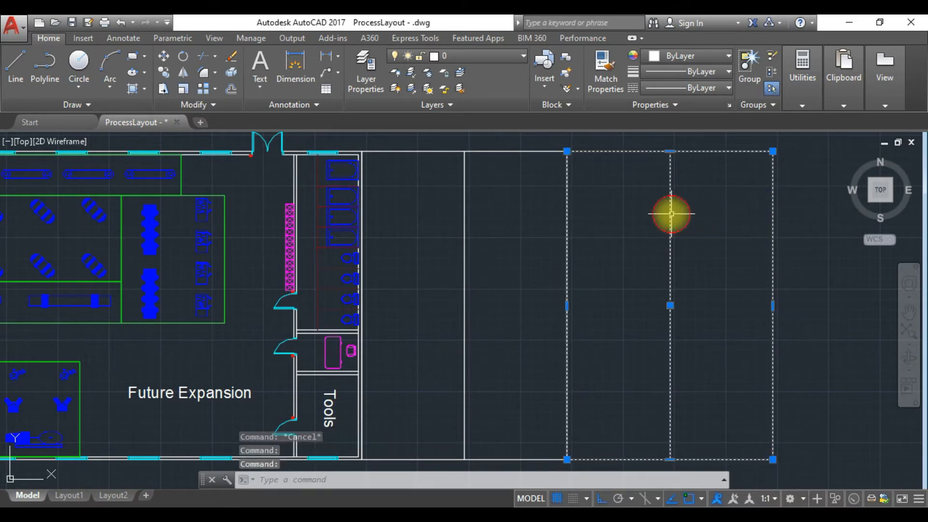
click(461, 243)
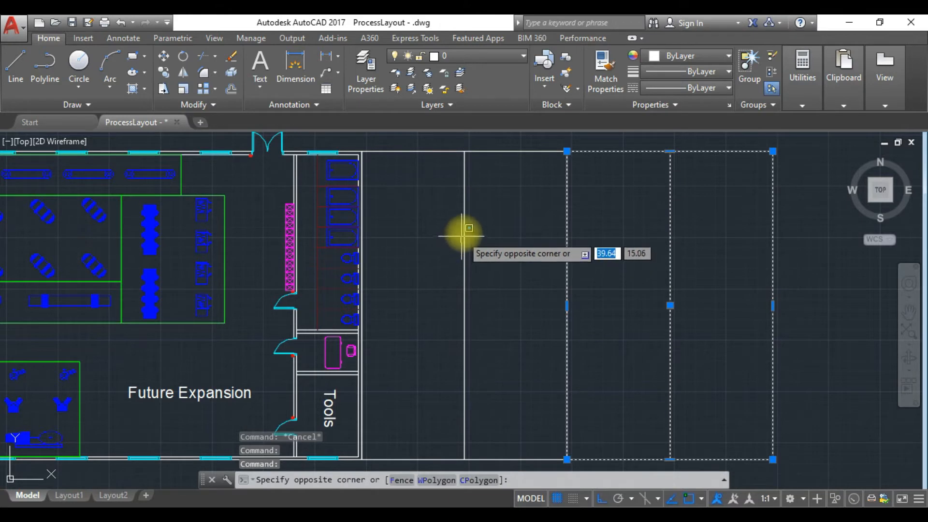
click(464, 228)
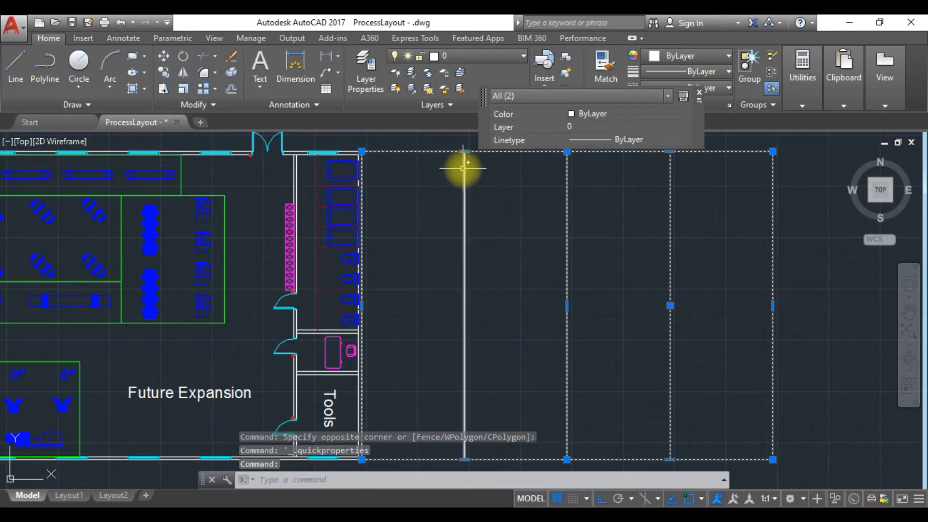
click(463, 166)
scroll(380, 181, up, 5)
mouse_move(363, 165)
middle_down()
mouse_move(400, 332)
mouse_move(461, 393)
middle_up()
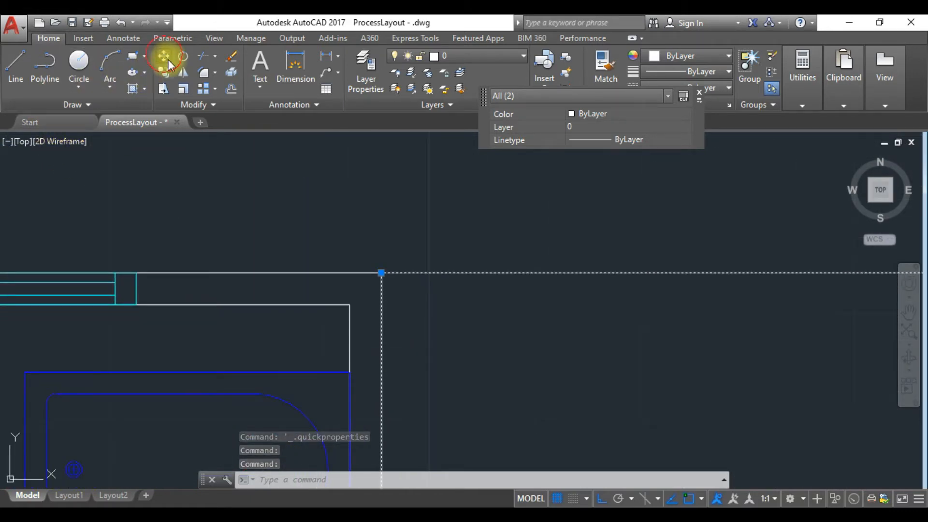
text(m)
key(Return)
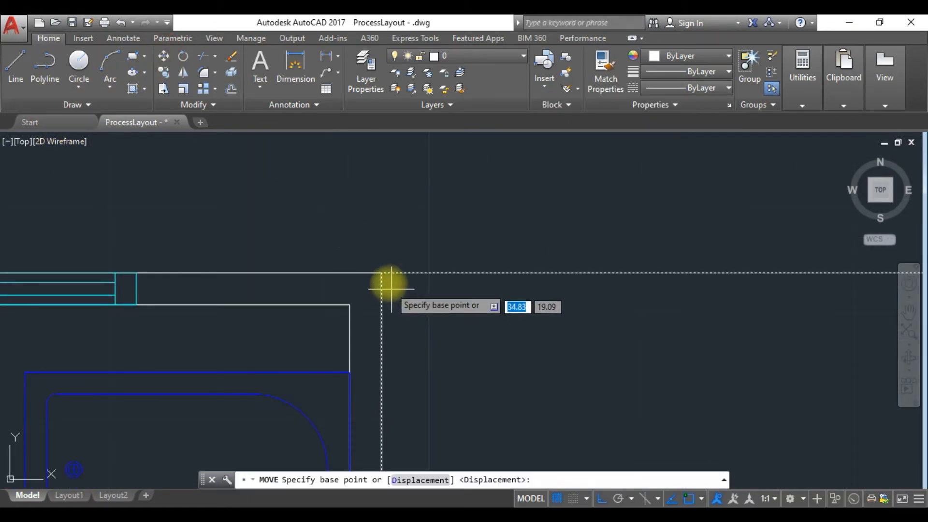
click(380, 274)
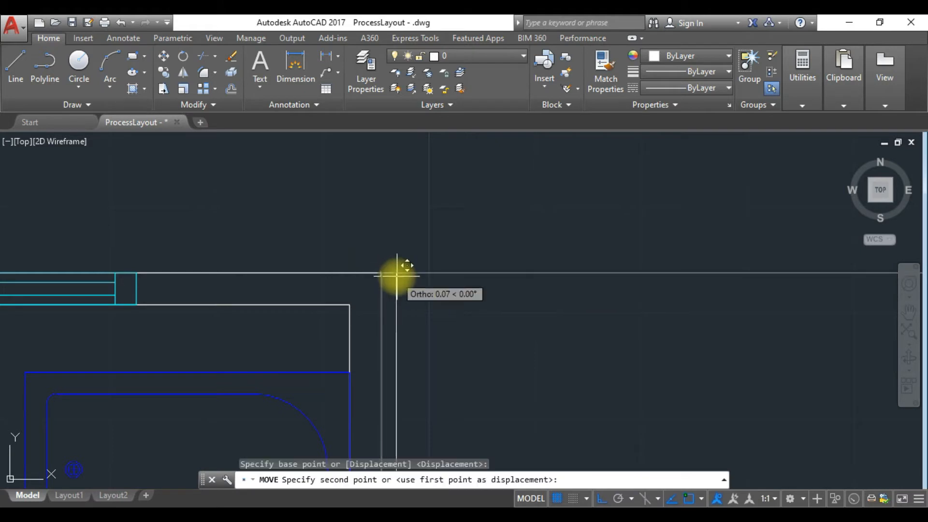
click(439, 273)
middle_click(575, 295)
middle_click(575, 295)
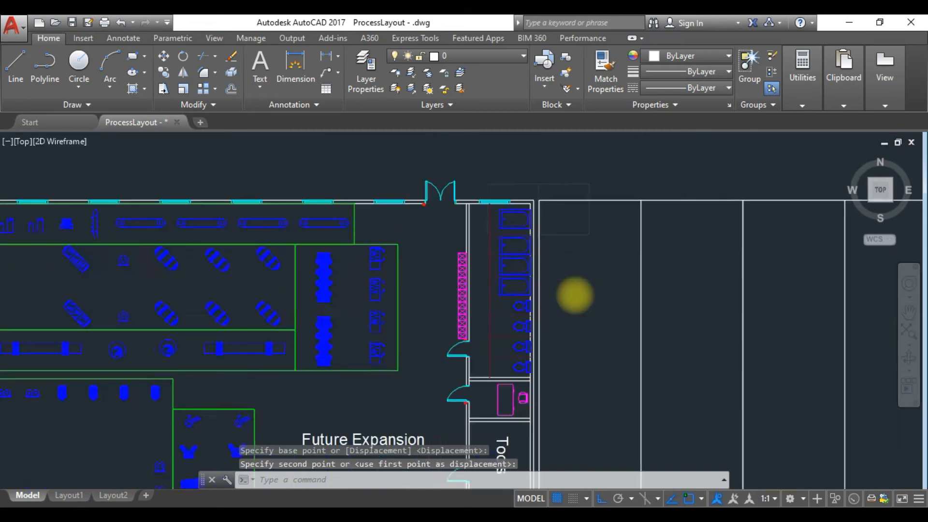
mouse_move(683, 296)
middle_down()
mouse_move(543, 302)
mouse_move(564, 302)
middle_up()
scroll(503, 198, up, 2)
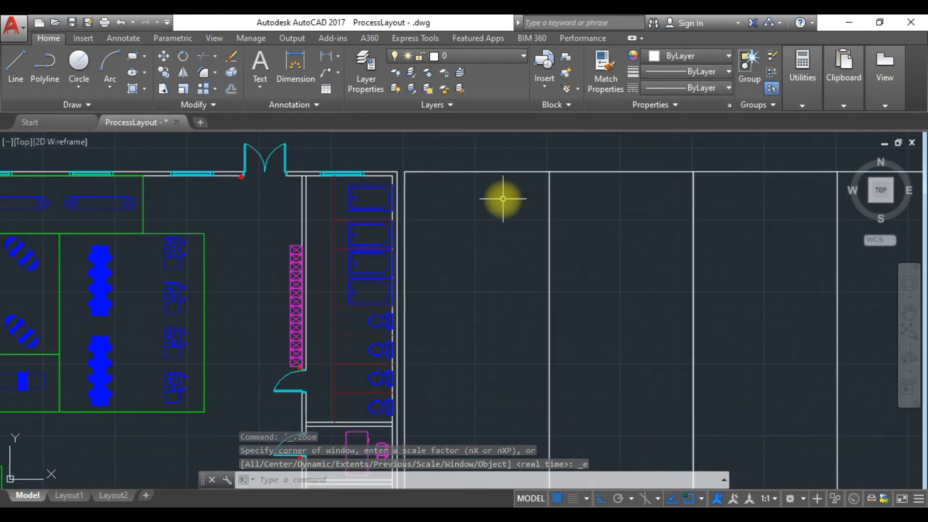
key(Escape)
key(Escape)
key(Escape)
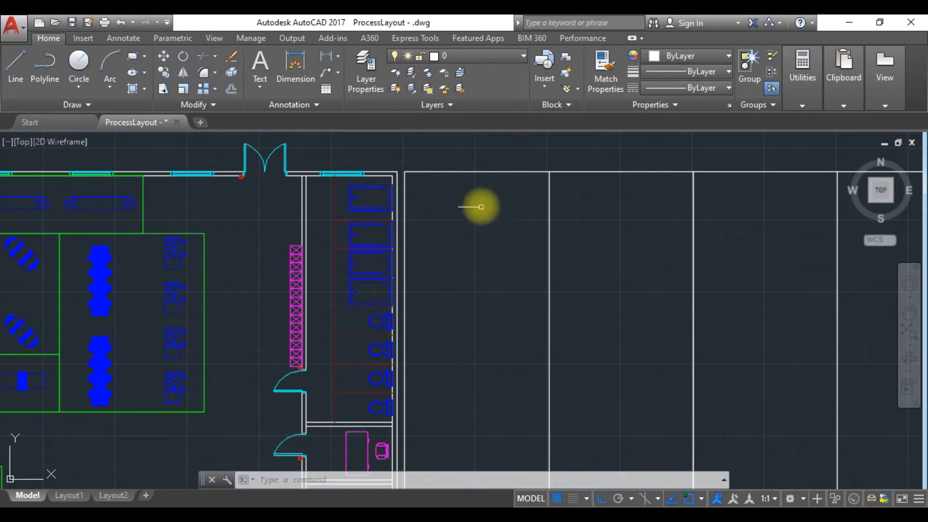
Move the uppermost bathtub block by its geometric centre, with Ortho off, into the upper part of the first new bay.
middle_drag(472, 191, 455, 256)
scroll(457, 255, up, 2)
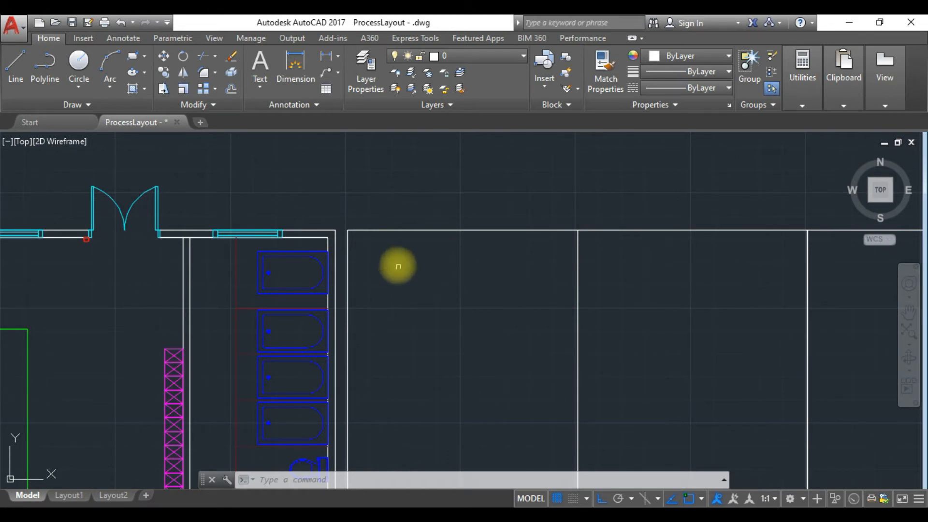
middle_drag(389, 251, 416, 261)
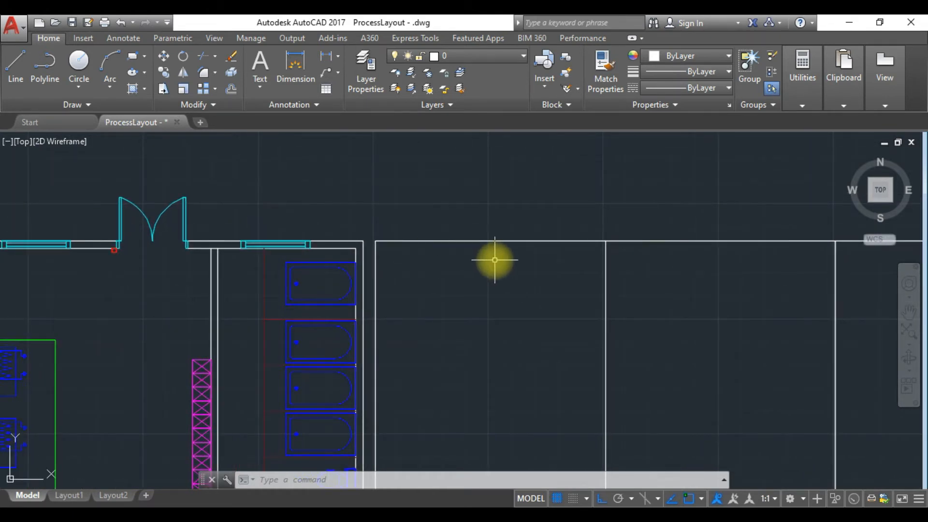
scroll(493, 261, up, 2)
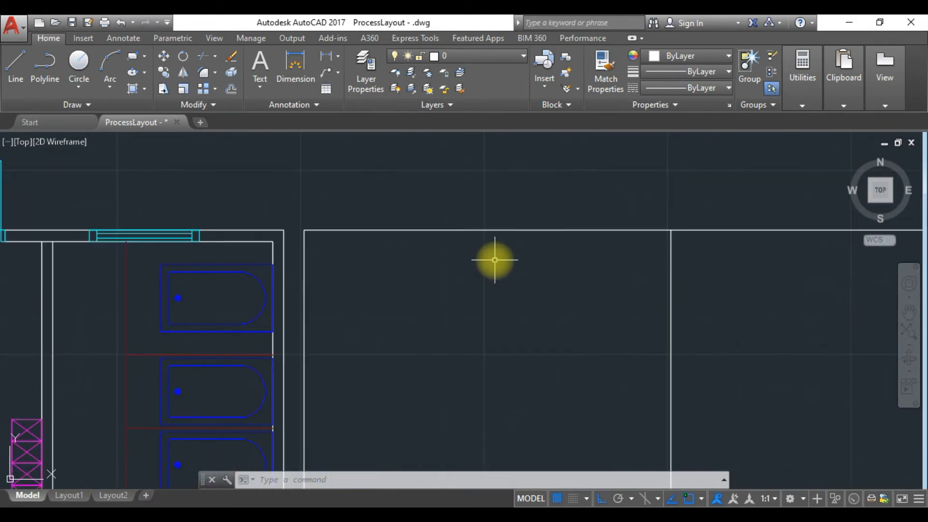
click(261, 289)
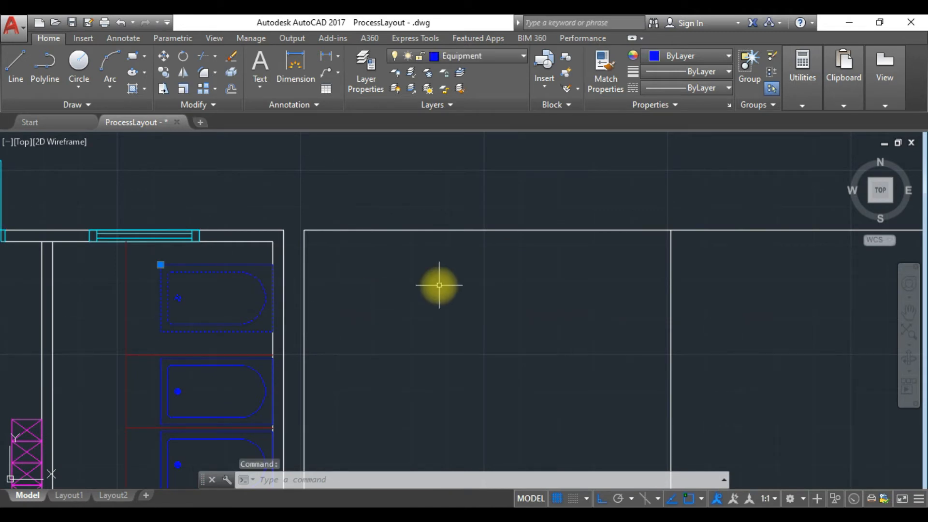
click(163, 58)
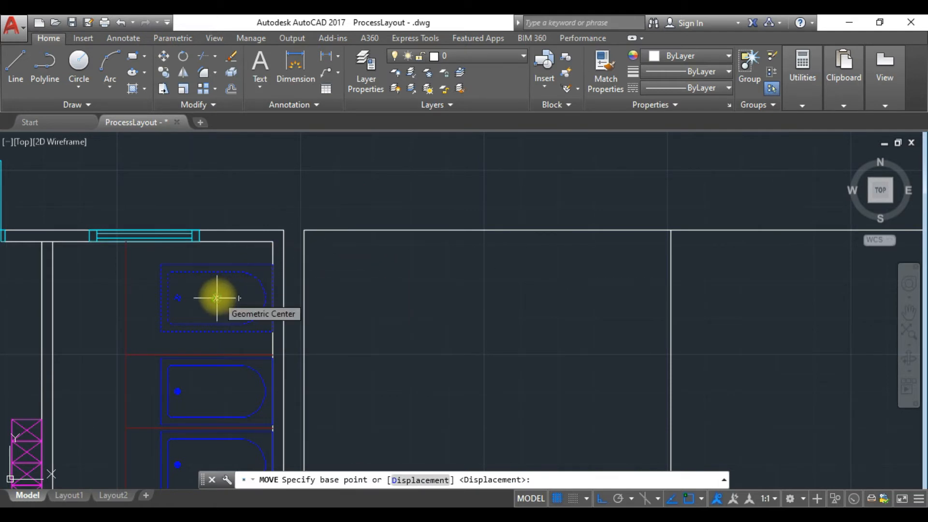
click(228, 285)
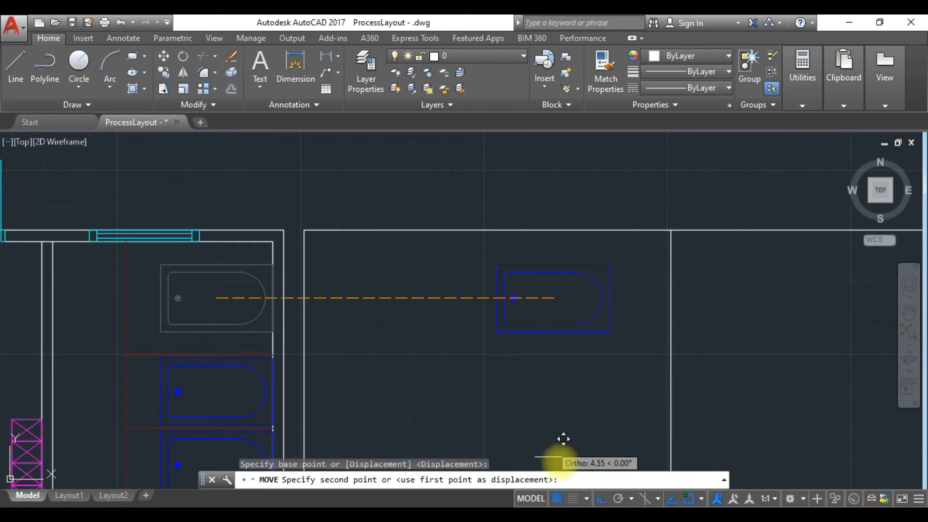
click(602, 500)
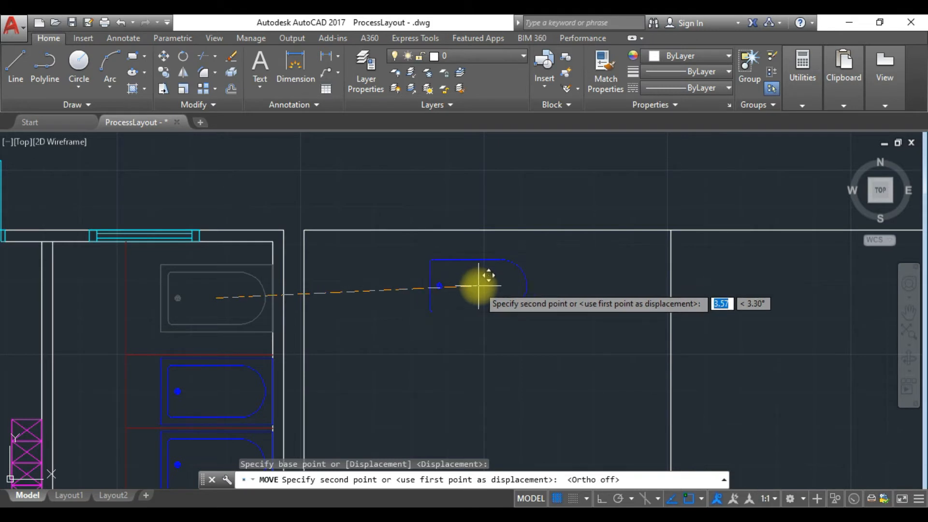
click(479, 286)
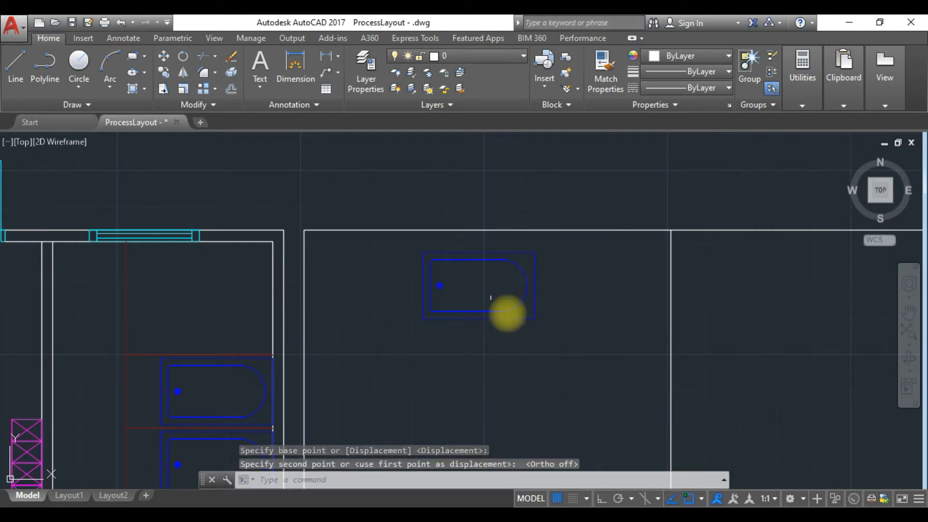
scroll(526, 368, down, 2)
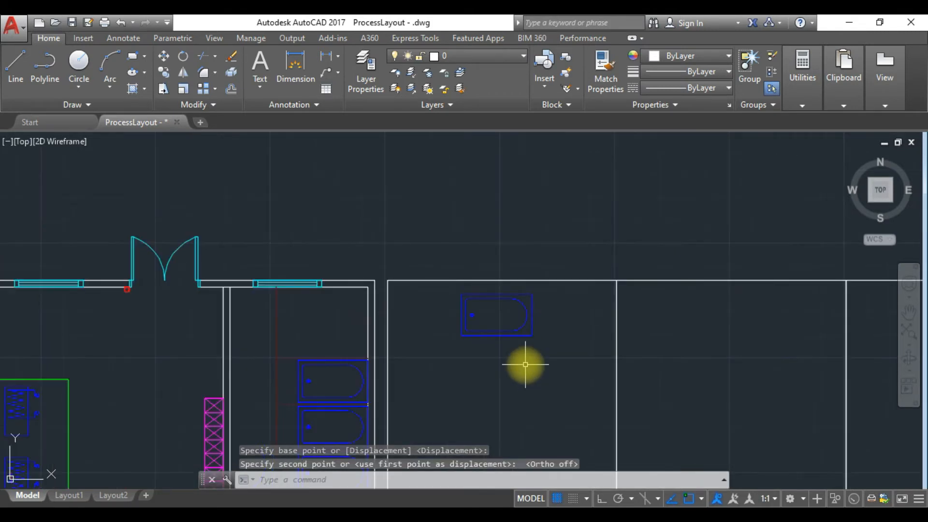
mouse_move(525, 364)
middle_down()
mouse_move(447, 346)
mouse_move(509, 305)
middle_up()
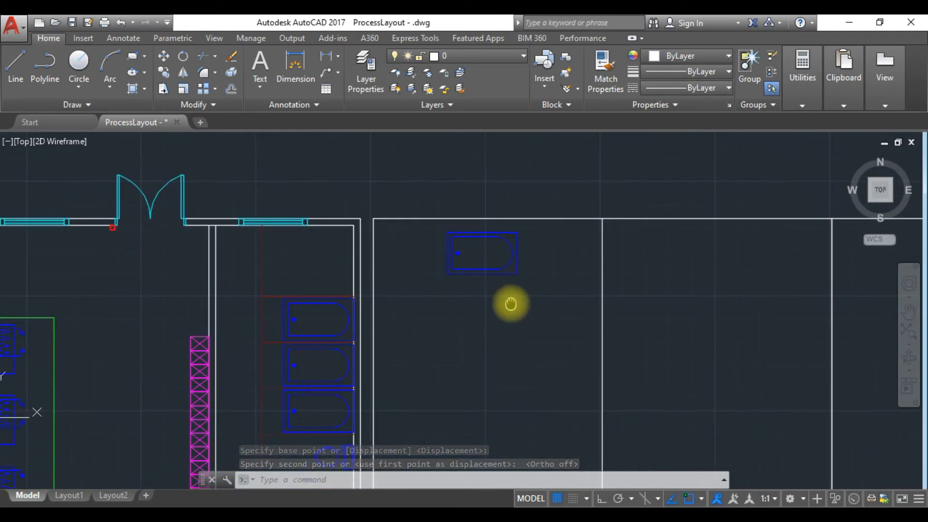
Undo the bathtub block's move into the new bay.
mouse_move(435, 325)
middle_down()
mouse_move(538, 238)
mouse_move(551, 238)
middle_up()
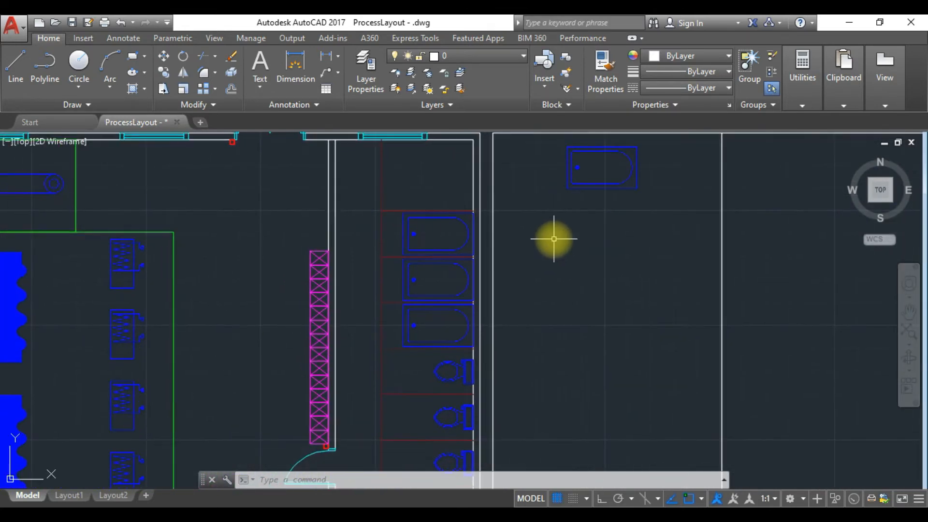
click(324, 251)
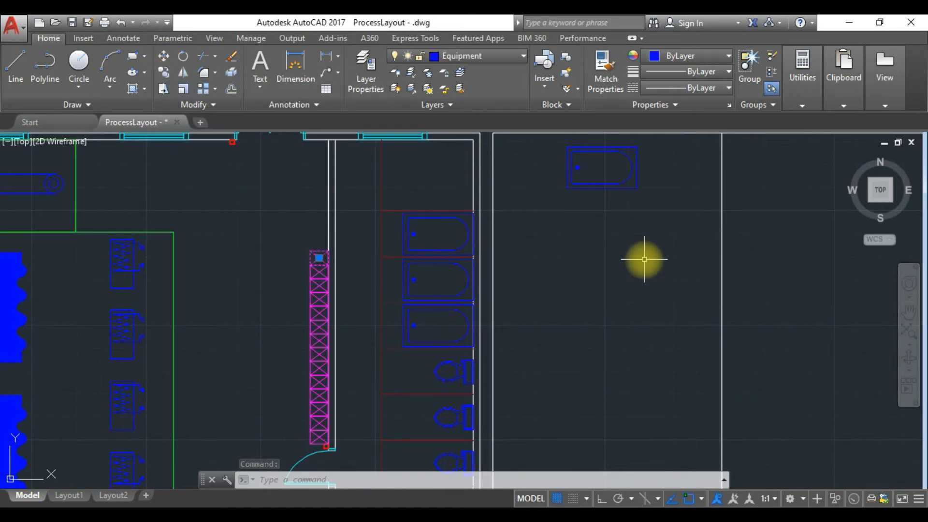
key(ctrl+z)
key(ctrl+z)
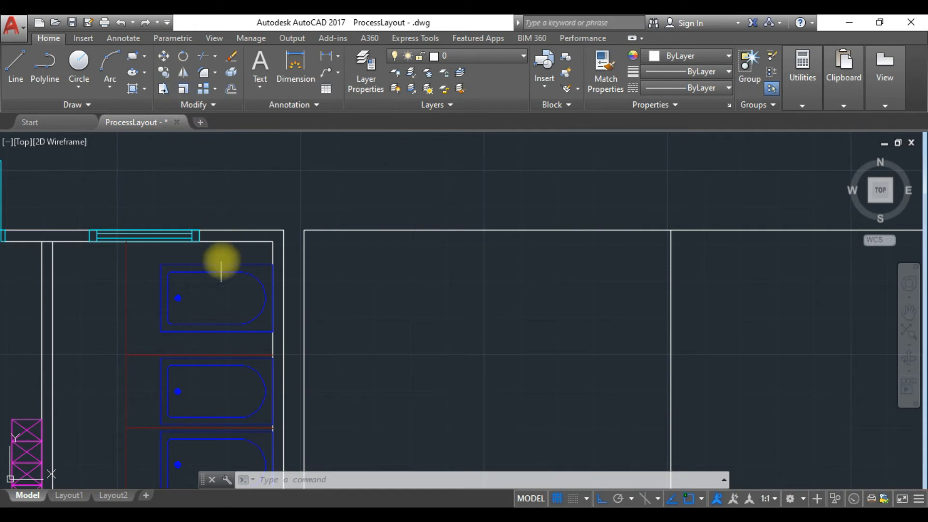
Copy the uppermost bathtub block by its geometric centre, with Ortho off, into the first new bay near its top edge.
click(217, 264)
click(163, 71)
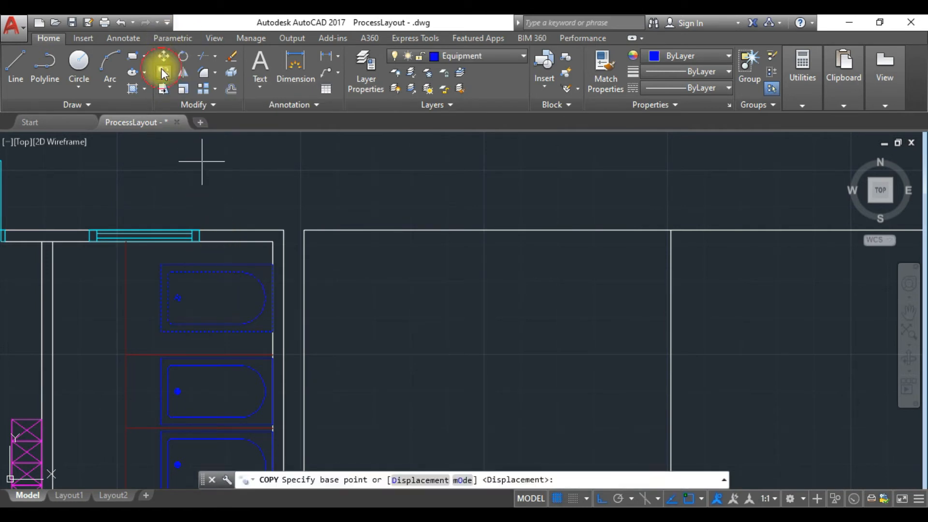
click(215, 296)
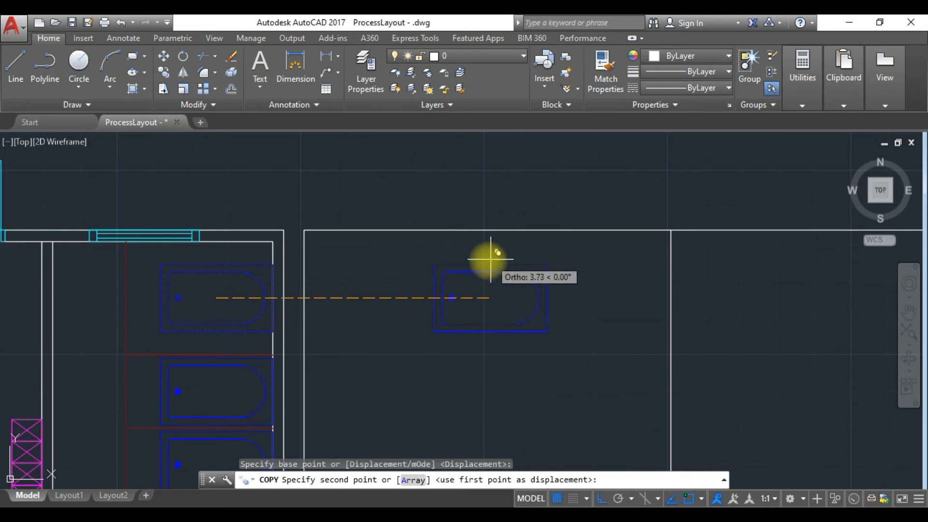
click(600, 498)
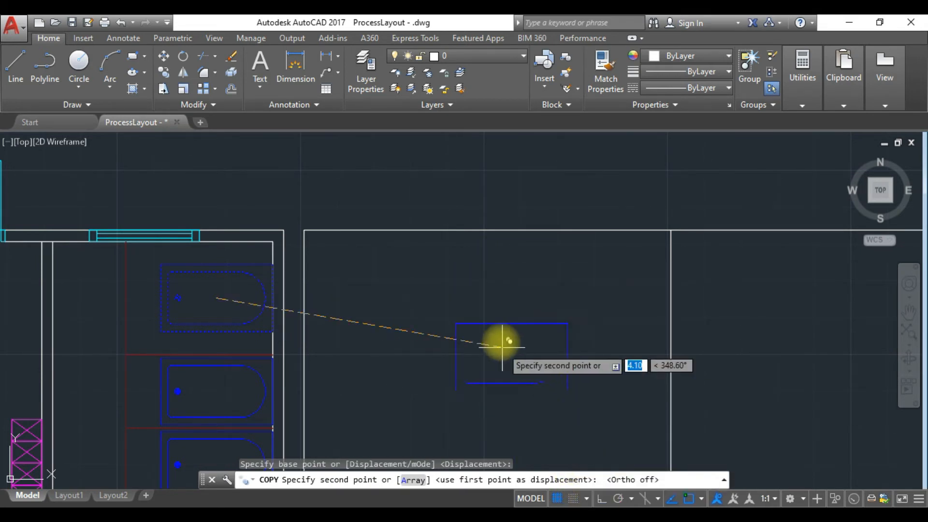
click(488, 286)
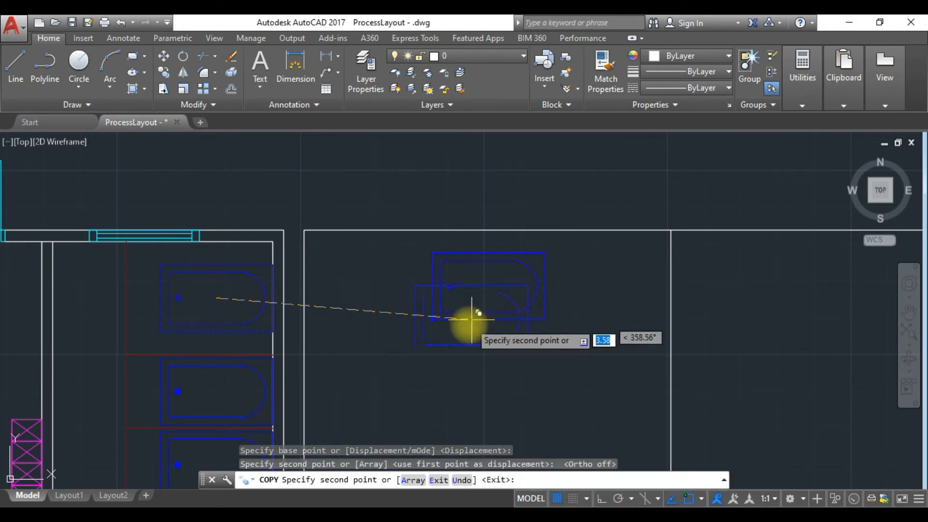
key(Escape)
Copy the top magenta crossed-box block by its centre to a spot directly below the copied bathtub in the new bay.
middle_drag(227, 351, 404, 290)
click(212, 363)
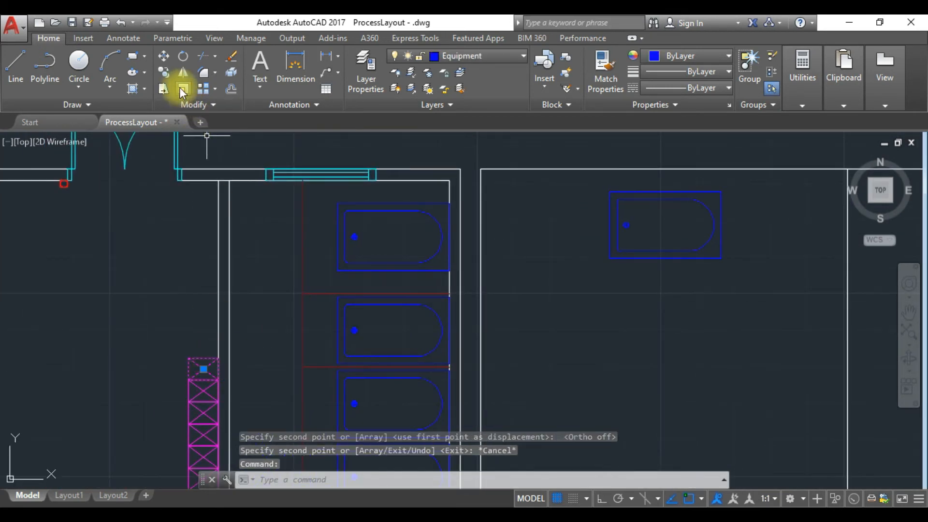
click(164, 72)
click(204, 368)
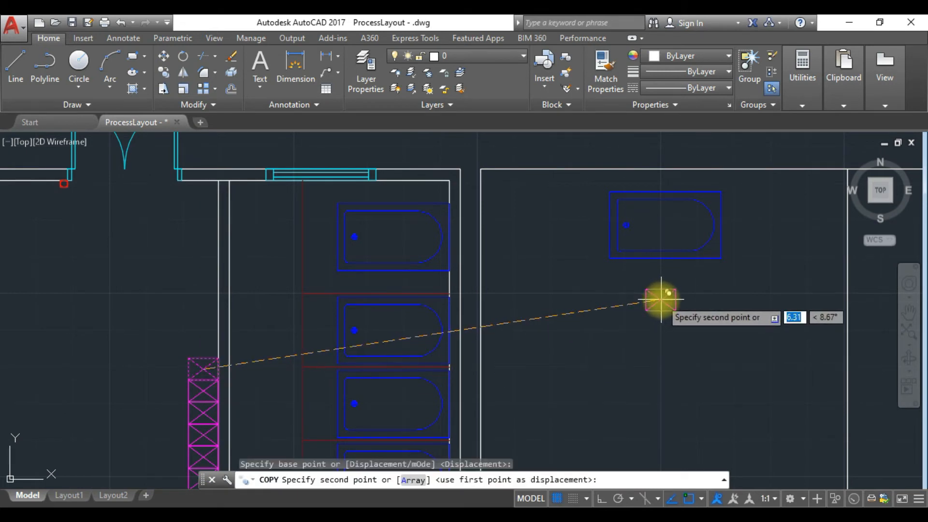
click(660, 298)
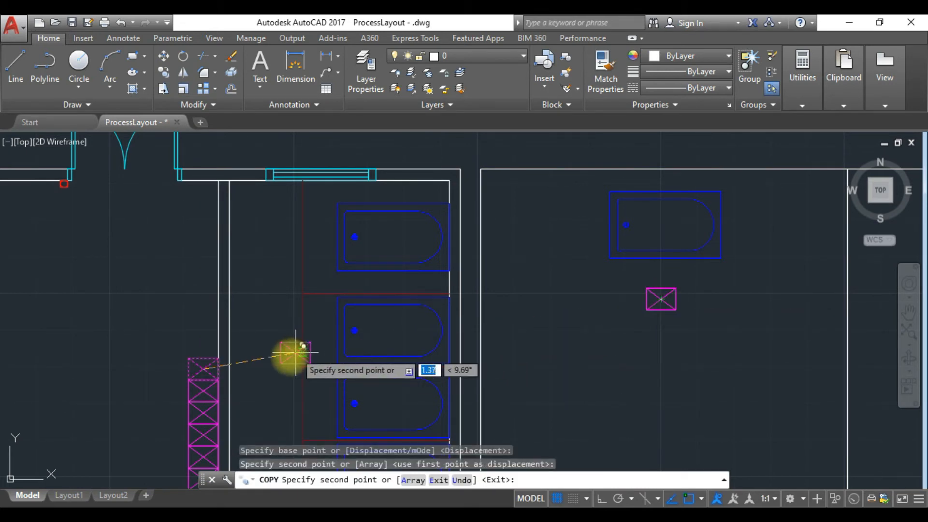
key(Escape)
Copy the upper solid blue wavy machine block by its centre to a spot below the crossed-box block in the first new bay.
middle_drag(286, 356, 633, 222)
middle_drag(325, 267, 481, 223)
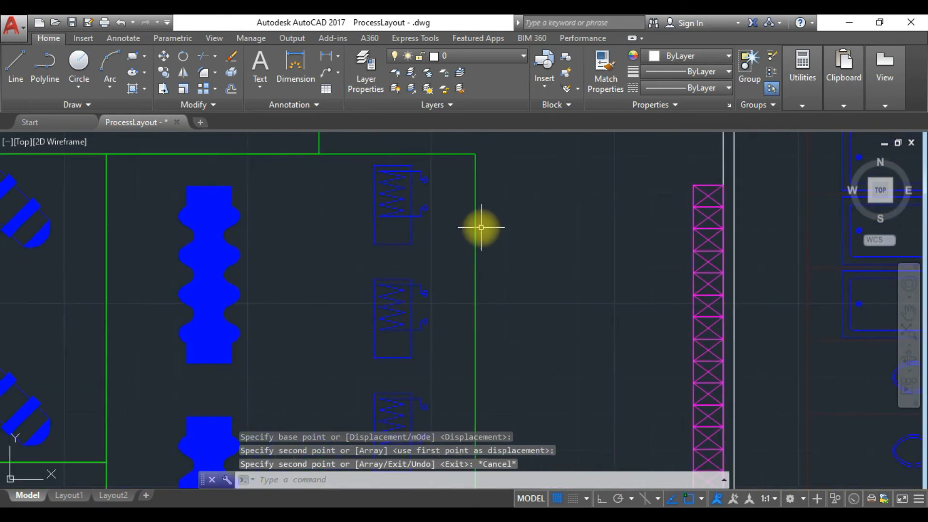
click(223, 271)
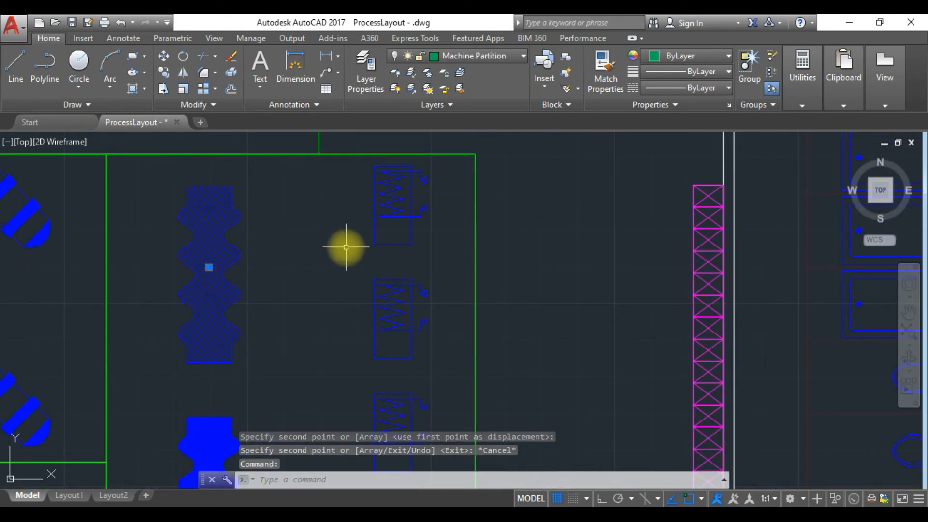
key(Escape)
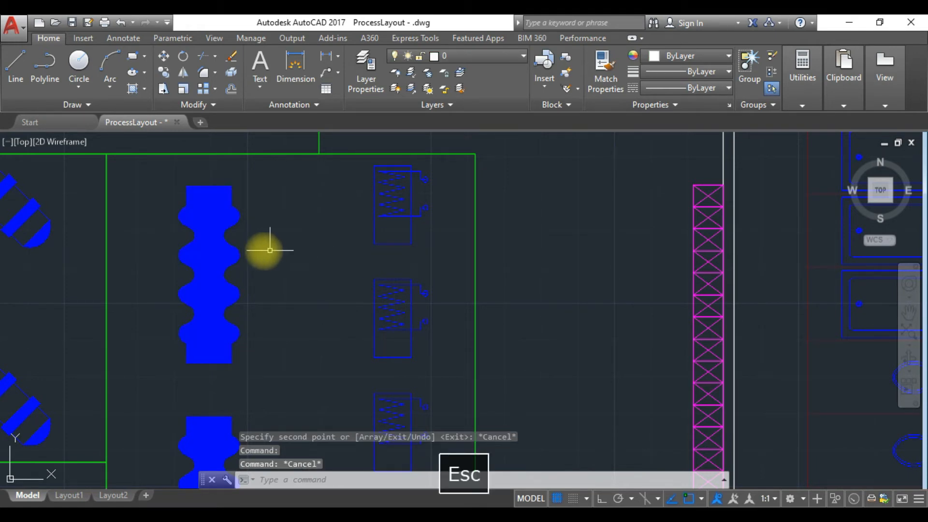
click(217, 260)
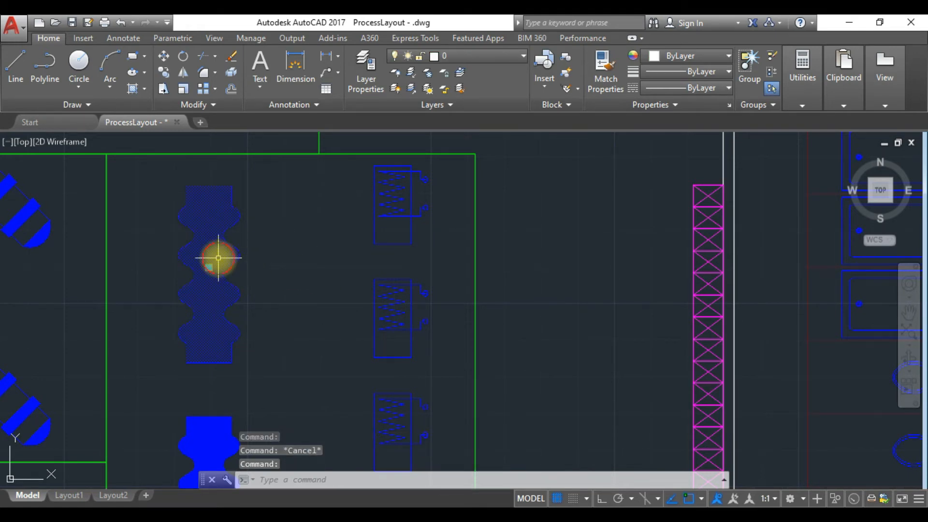
middle_drag(422, 244, 2, 261)
middle_drag(160, 261, 610, 242)
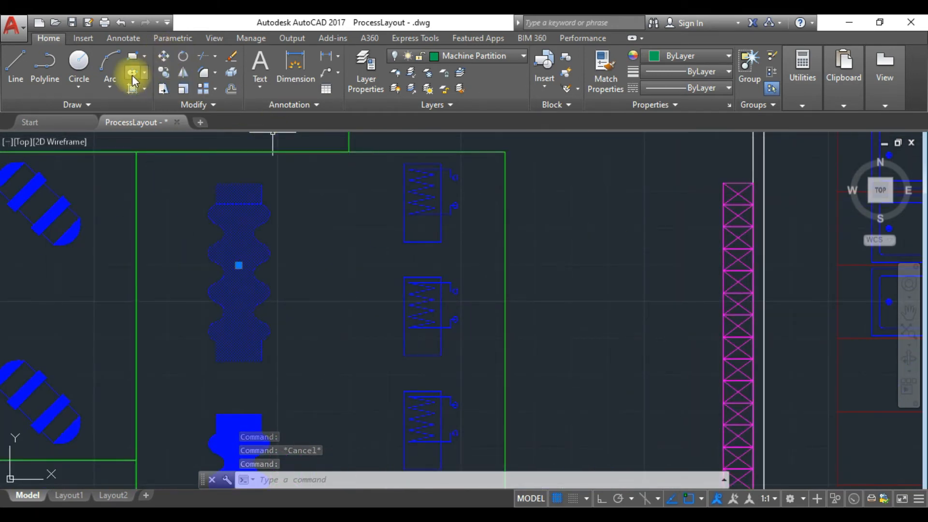
click(163, 72)
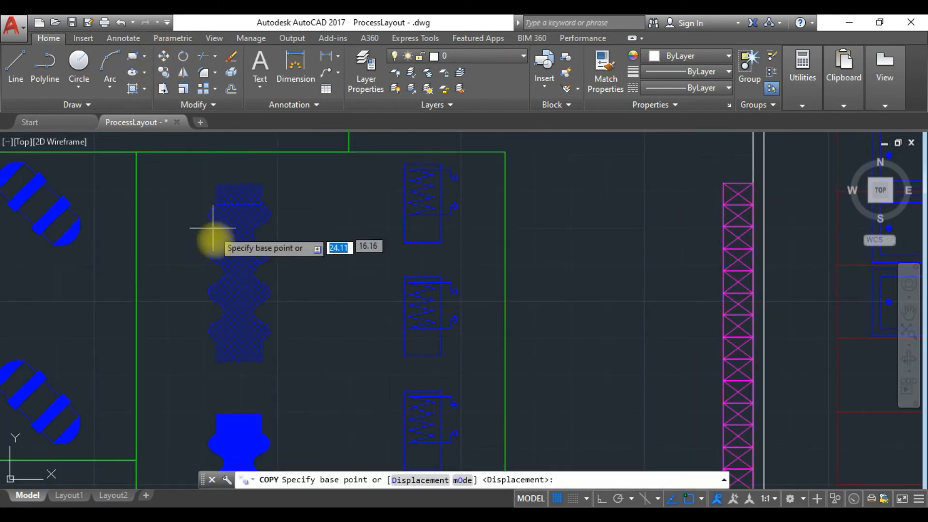
click(235, 269)
middle_drag(476, 276, 39, 297)
middle_drag(686, 287, 464, 312)
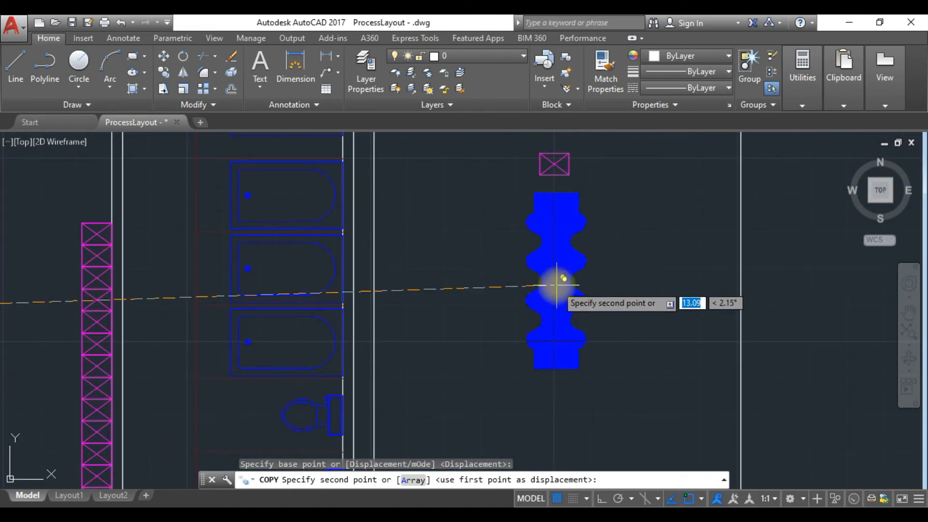
click(557, 283)
key(Escape)
scroll(557, 285, down, 2)
scroll(556, 285, down, 2)
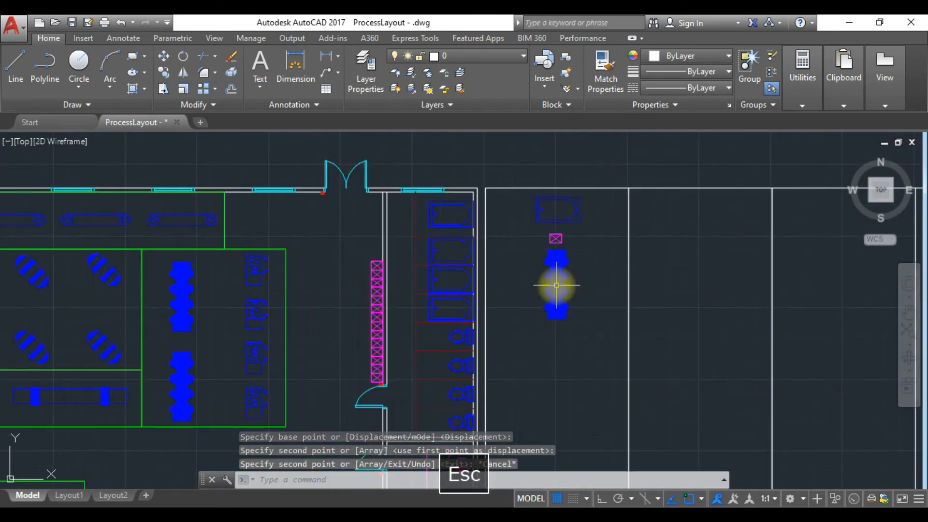
Rotate the copied wavy block a quarter turn clockwise about its upper-right corner with Ortho on.
scroll(557, 285, up, 4)
middle_drag(552, 273, 535, 325)
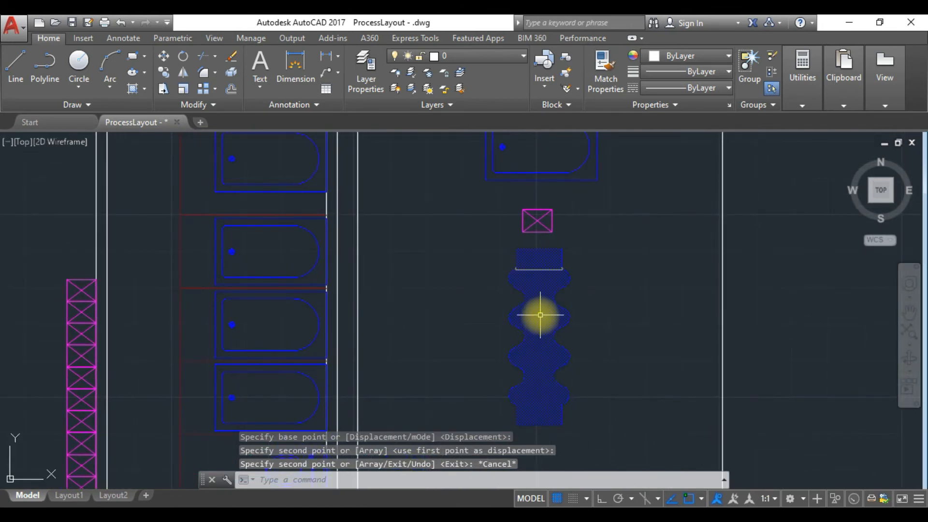
click(539, 315)
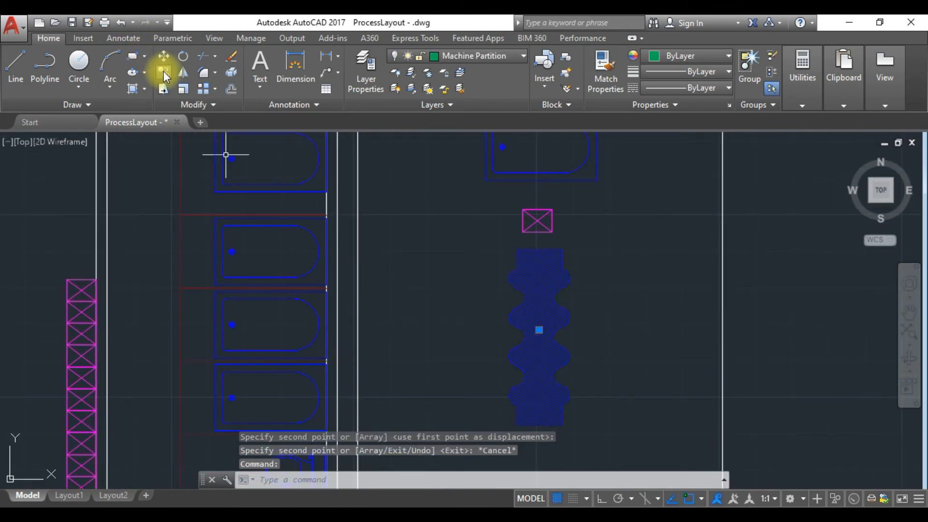
click(600, 499)
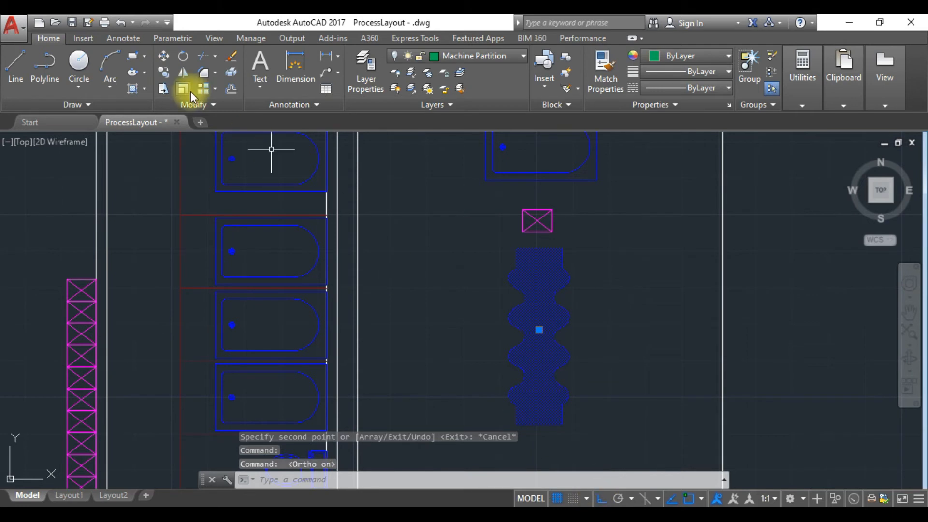
click(561, 249)
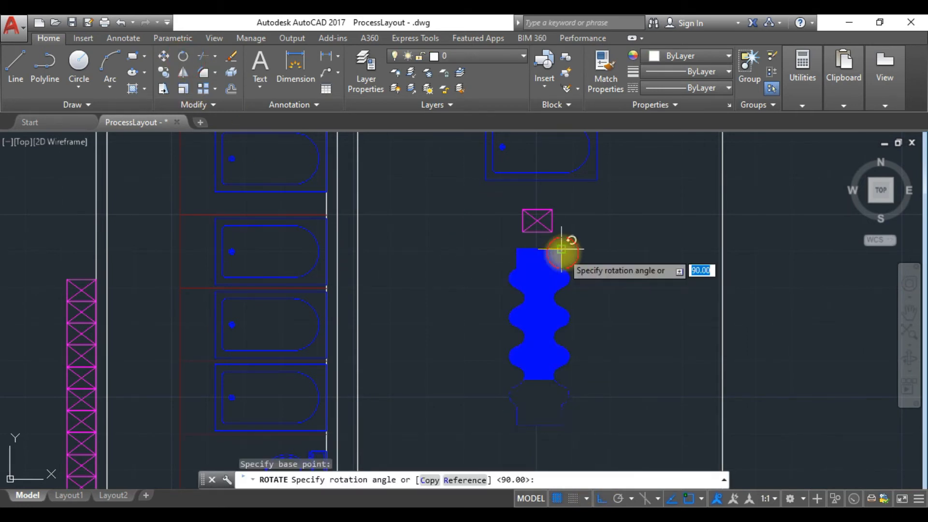
click(579, 362)
Move the rotated wavy block by its centre, with Ortho off, to sit centred beneath the crossed-box block in the first new bay.
click(460, 224)
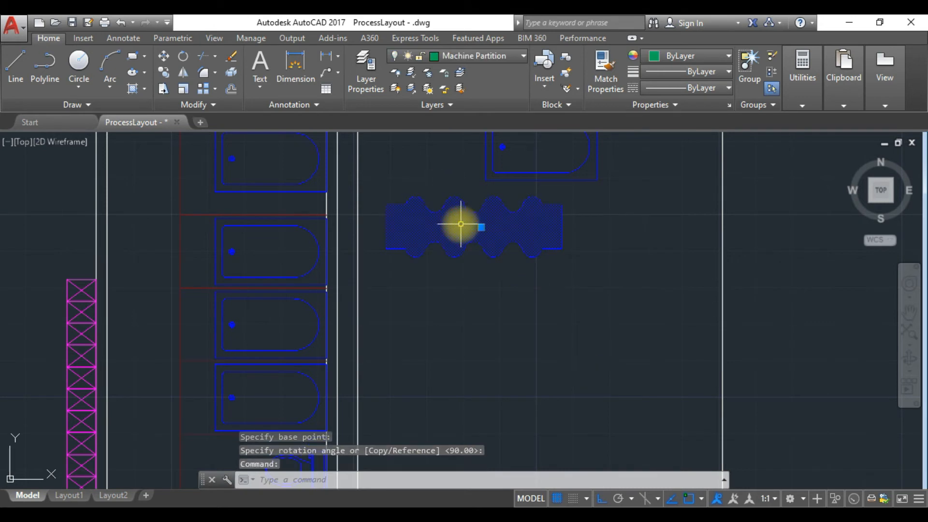
click(165, 60)
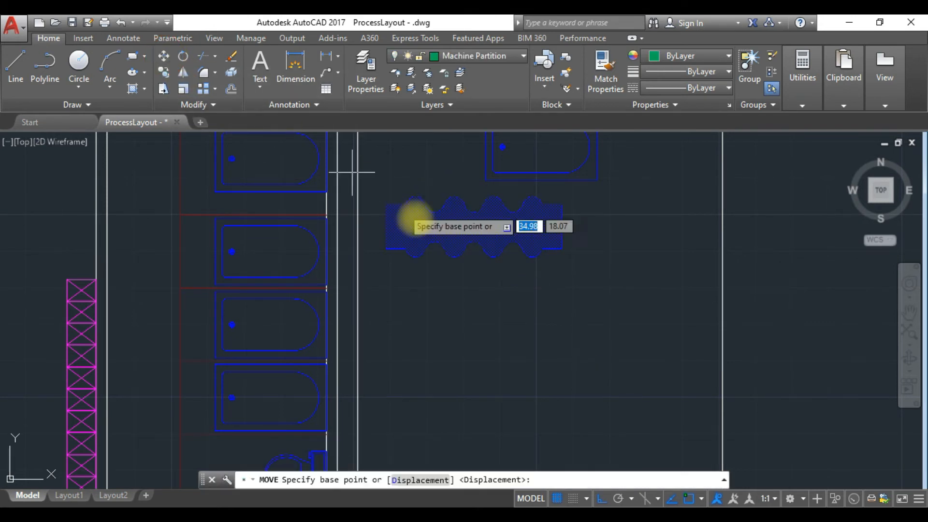
click(602, 498)
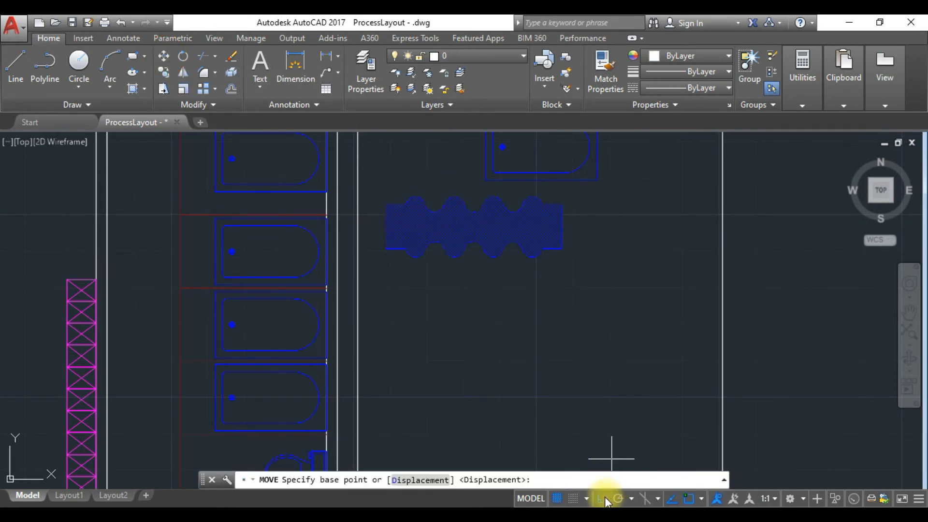
click(476, 226)
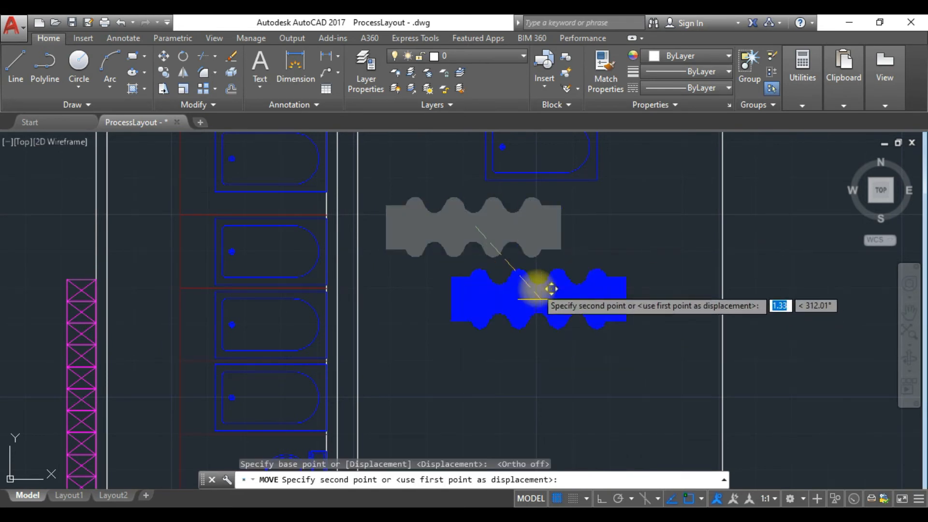
click(536, 287)
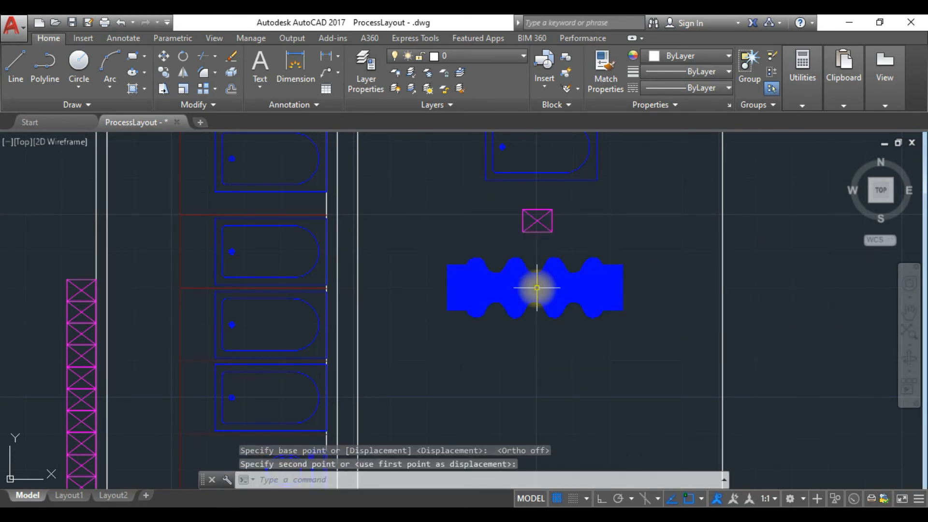
Look over the building's equipment areas and the new bays for further objects to reuse.
middle_drag(644, 242, 579, 325)
scroll(580, 325, down, 2)
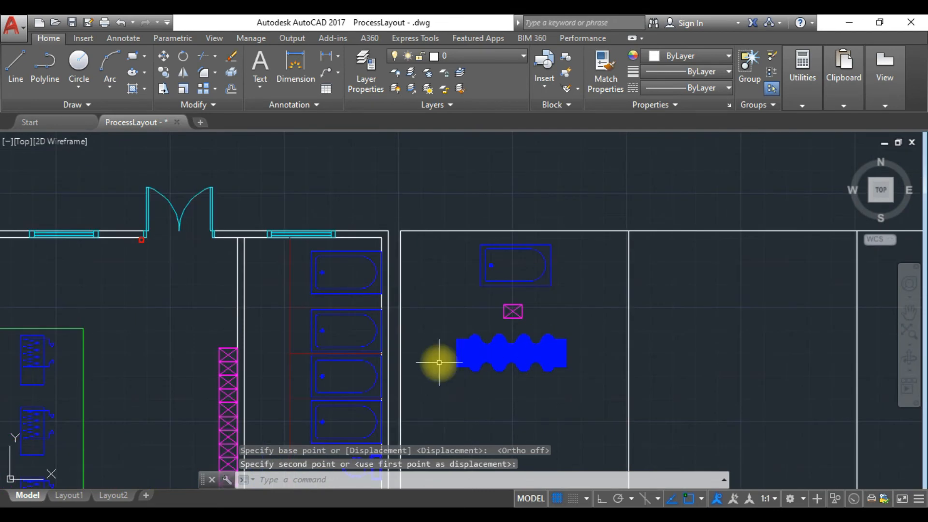
middle_drag(437, 361, 655, 253)
scroll(397, 285, down, 3)
scroll(412, 296, down, 2)
middle_drag(411, 296, 509, 265)
scroll(465, 295, up, 4)
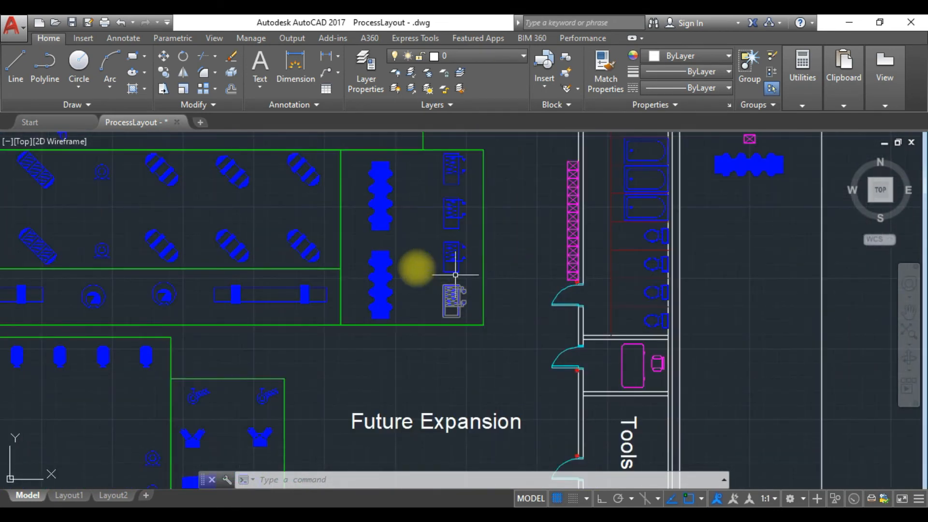
middle_drag(451, 292, 398, 343)
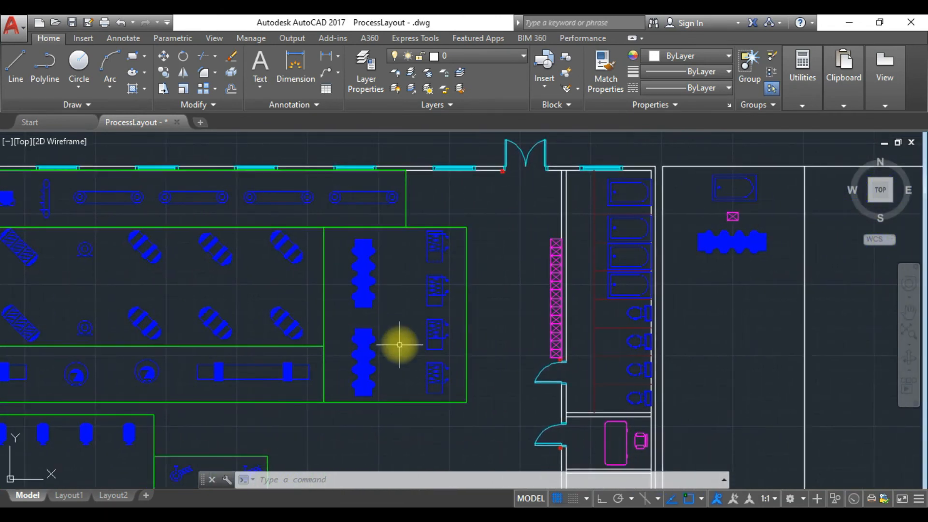
middle_drag(730, 302, 485, 349)
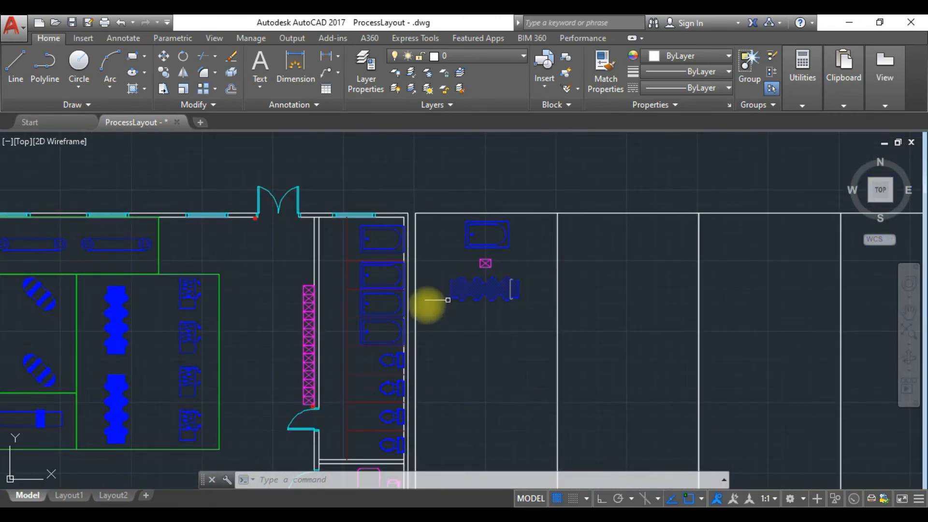
Copy the "Future Expansion" text from the floor plan to the top of the second new bay and select the copy.
middle_drag(429, 304, 580, 180)
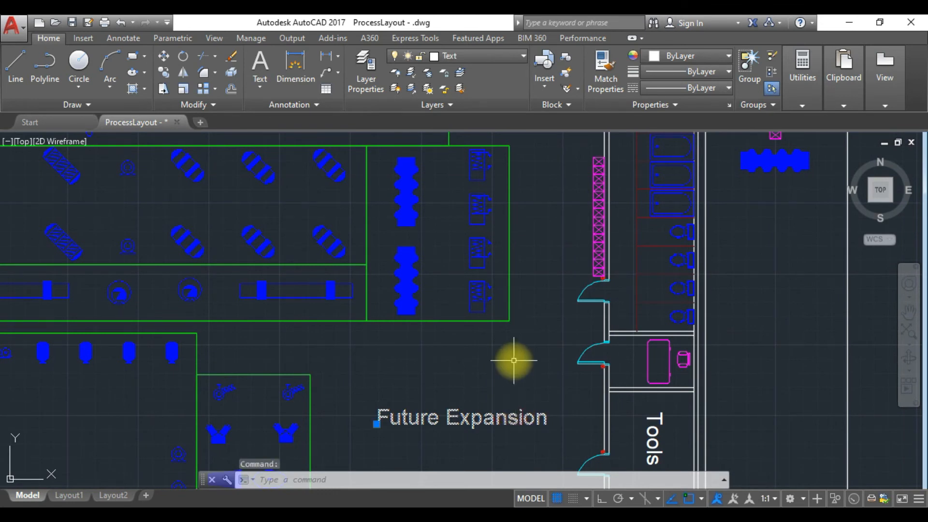
click(165, 73)
click(464, 415)
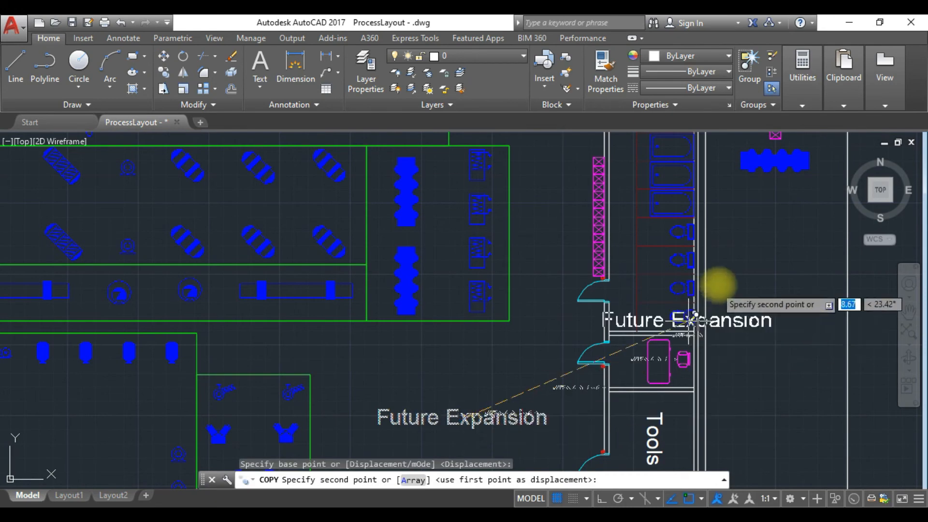
middle_drag(691, 314, 314, 416)
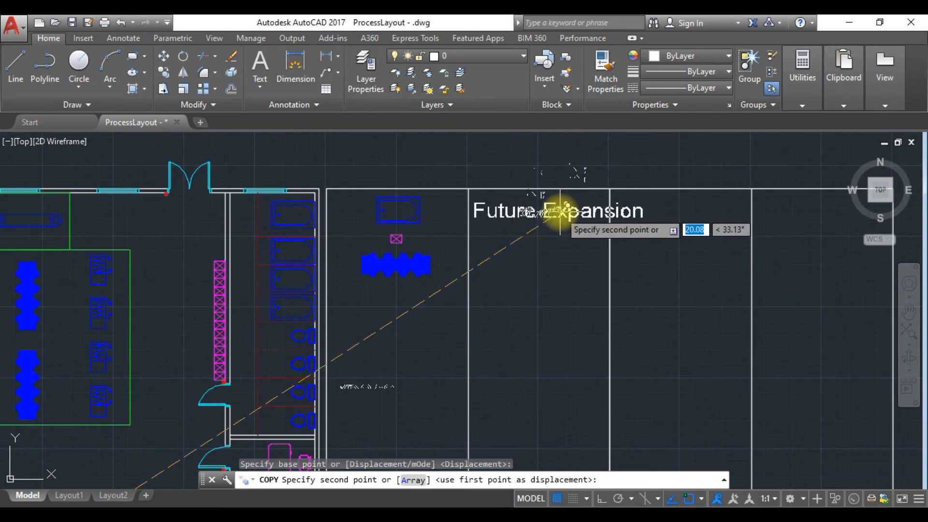
click(561, 211)
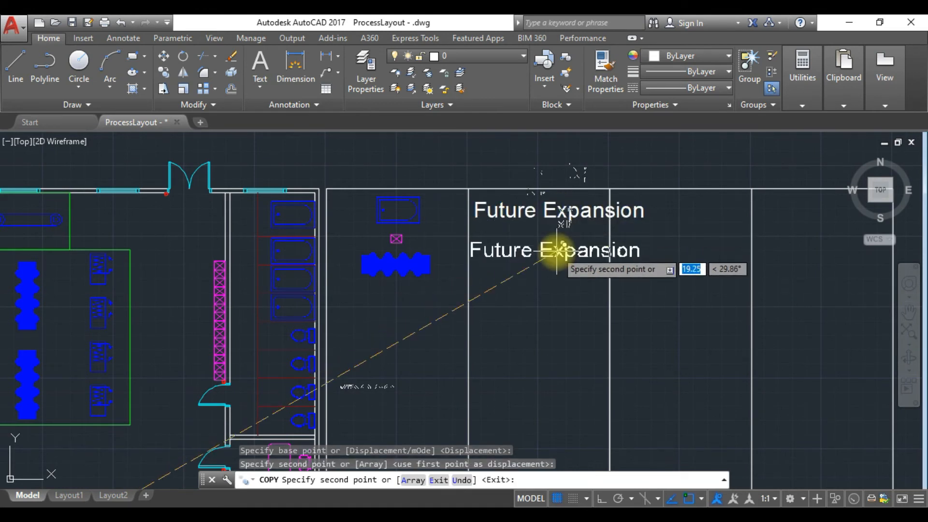
key(Escape)
key(Escape)
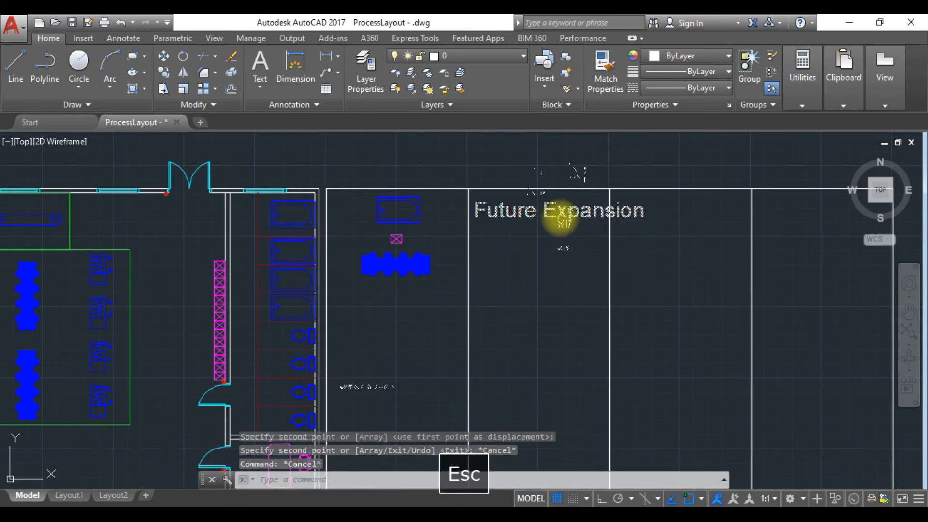
key(Escape)
scroll(560, 222, up, 2)
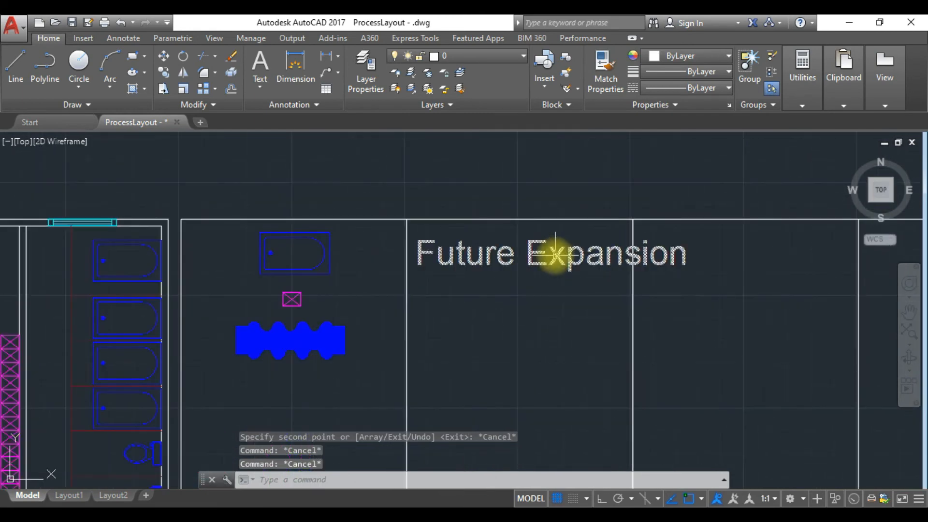
click(556, 253)
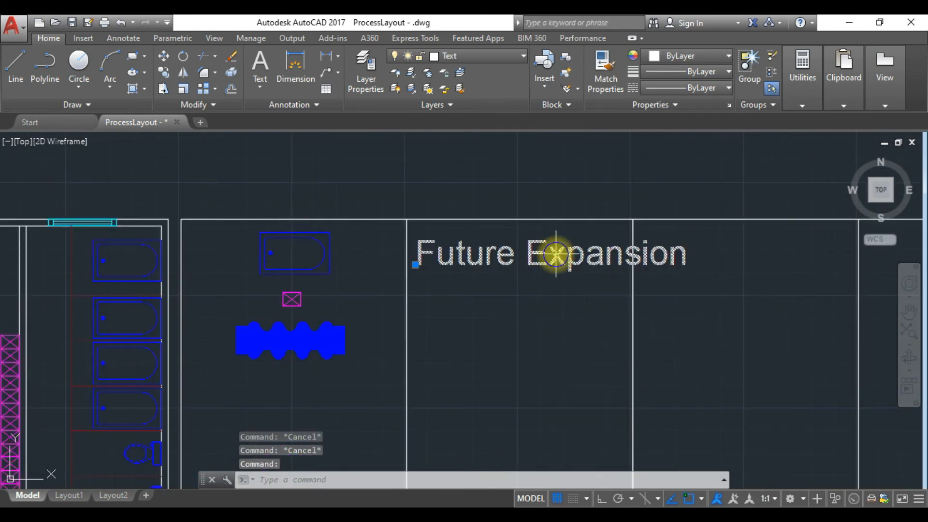
right_click(556, 253)
click(600, 473)
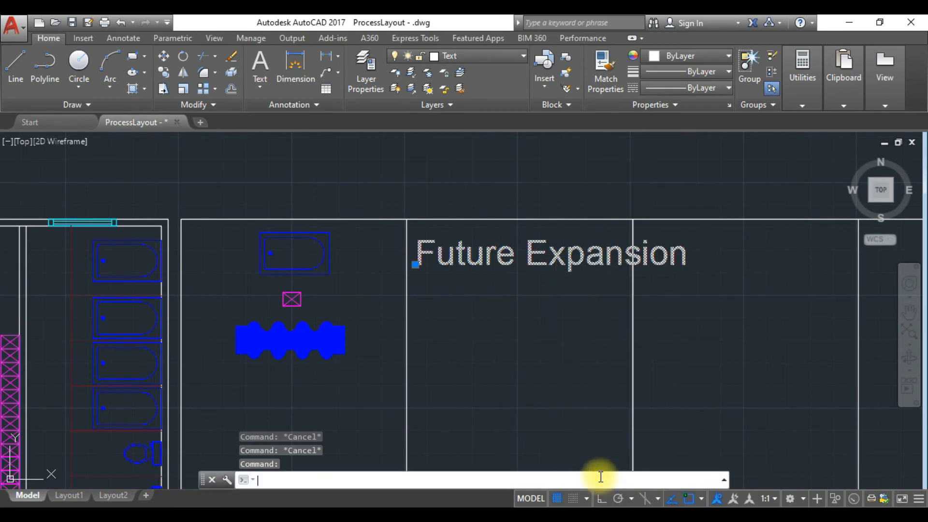
click(659, 206)
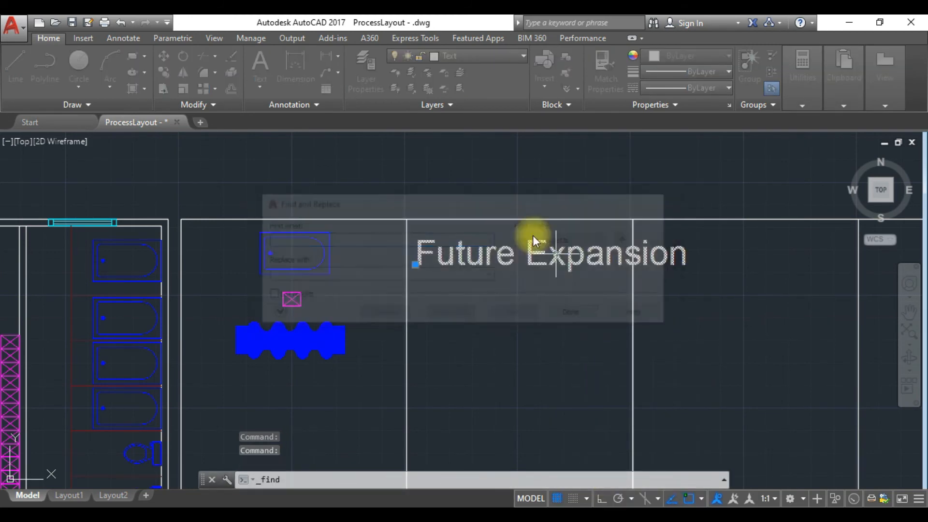
Set the copied "Future Expansion" text's height to 0.3 in its properties.
right_click(506, 252)
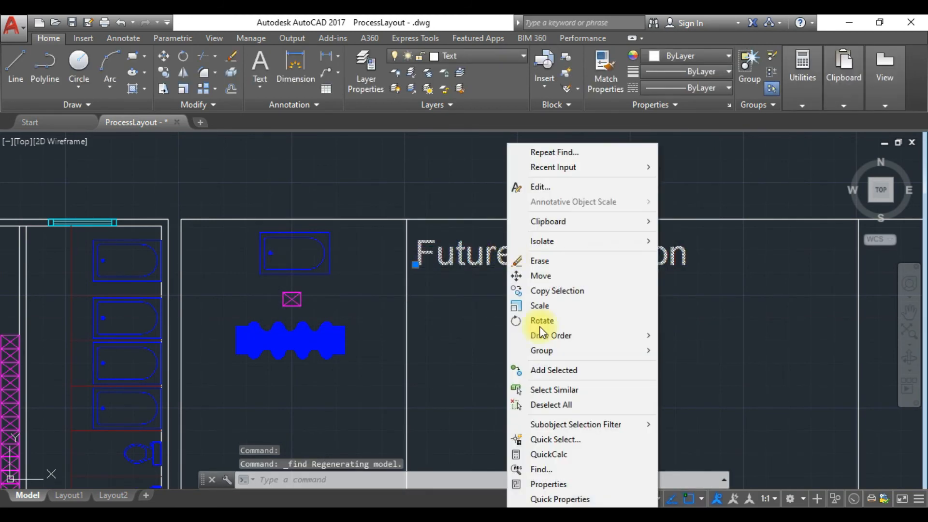
click(563, 483)
scroll(92, 222, down, 3)
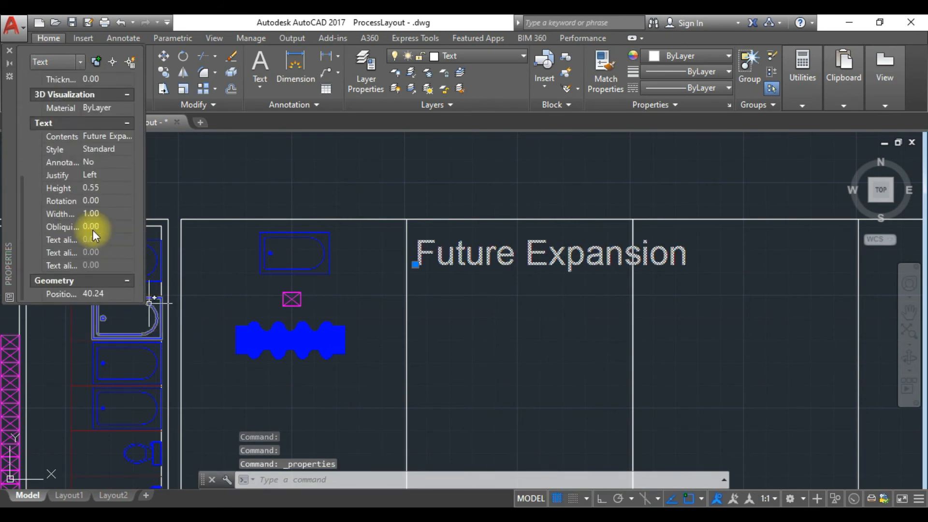
click(103, 189)
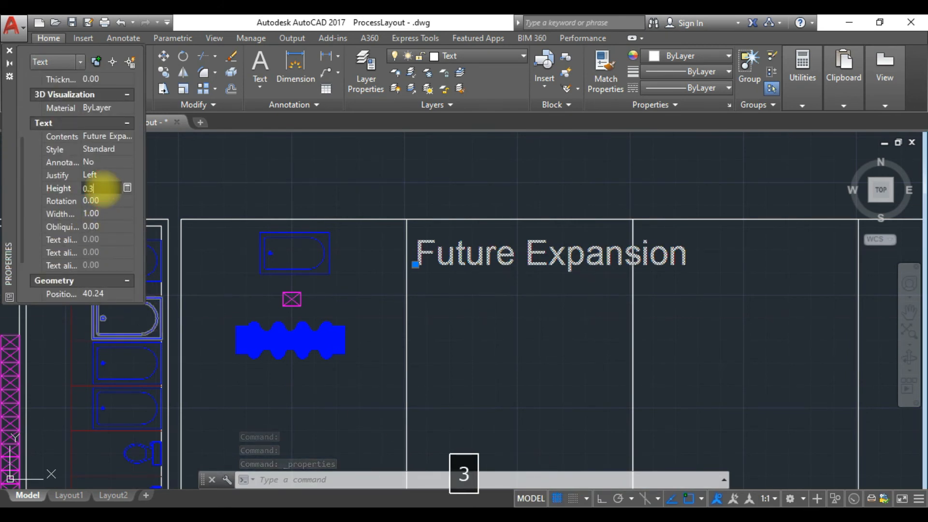
text(0.3)
key(Return)
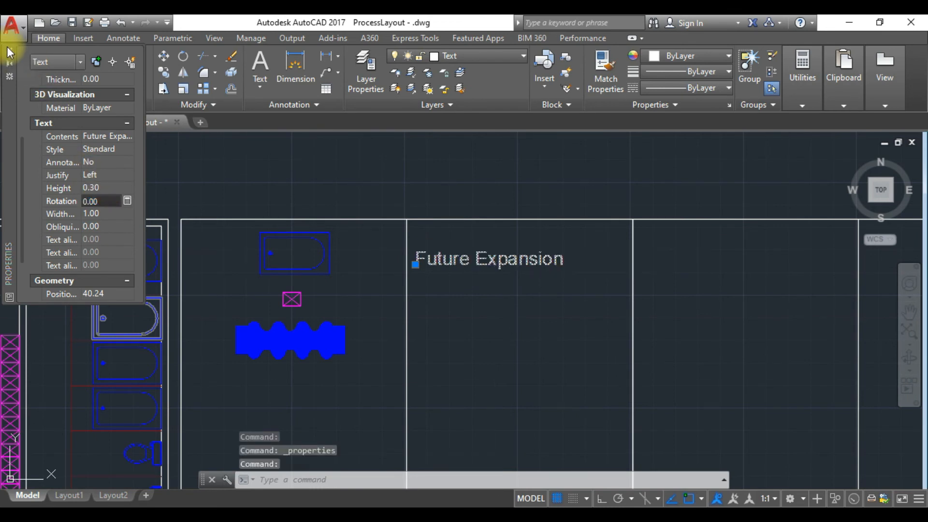
click(9, 50)
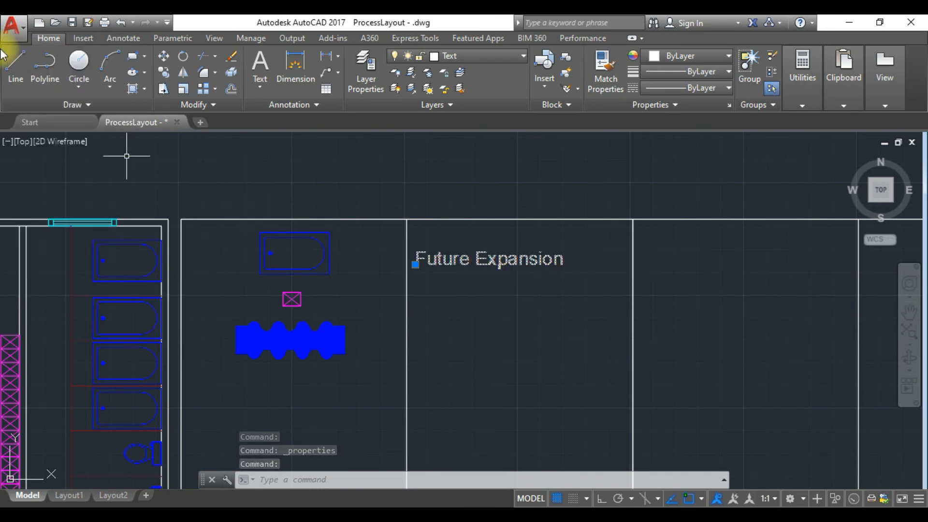
Move the "Future Expansion" text slightly upward in the second new bay, level with the bathtub block.
click(163, 57)
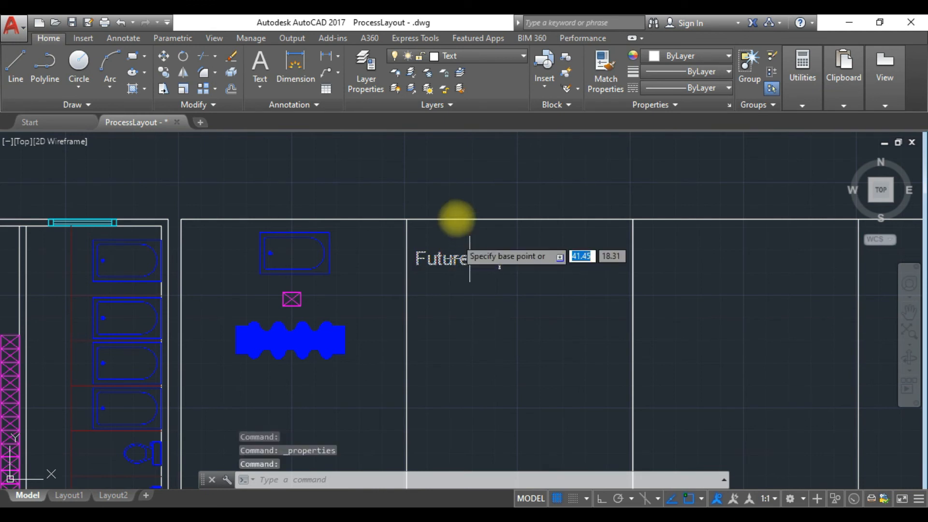
click(477, 254)
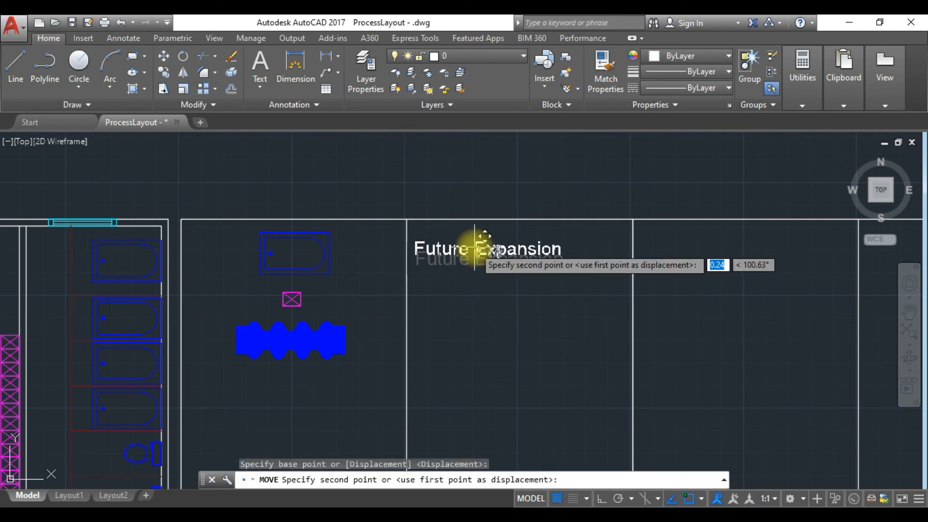
click(474, 244)
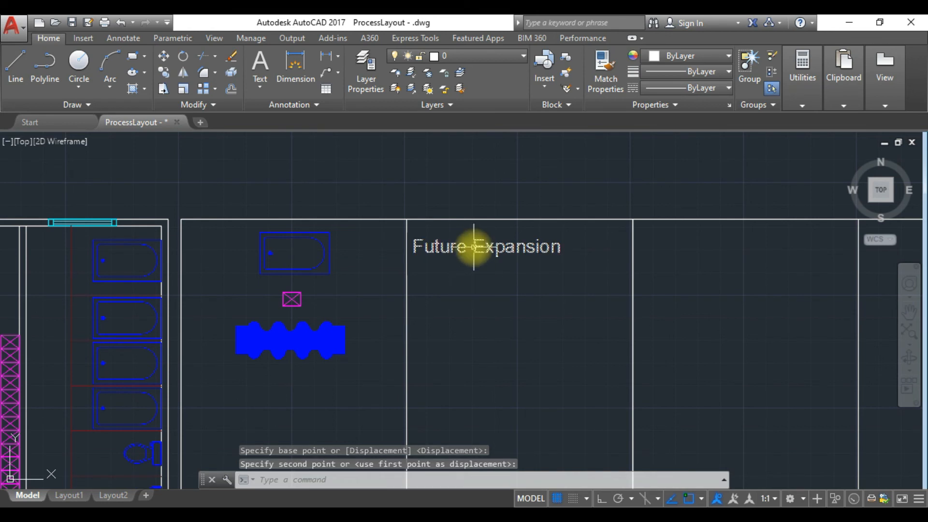
Copy the "Future Expansion" text twice straight below itself, level with the crossed-box block and the wavy block.
click(474, 247)
click(163, 73)
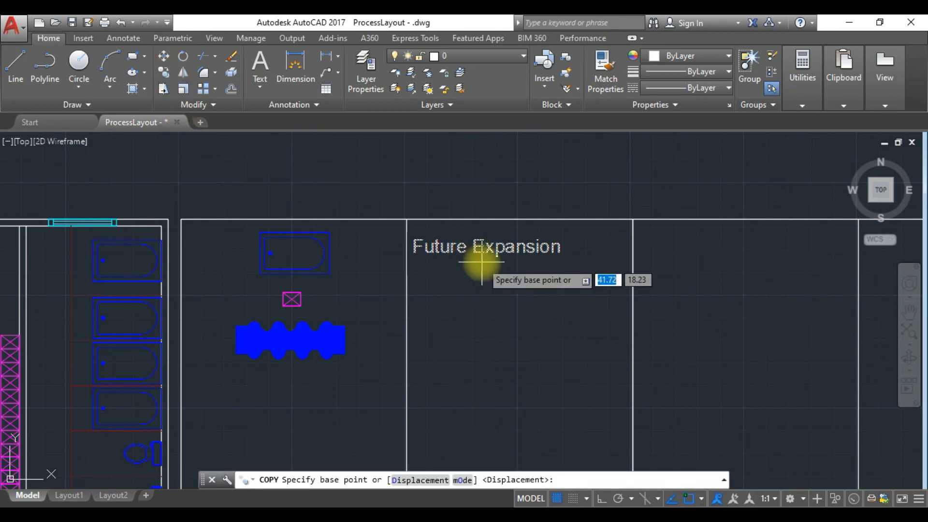
click(486, 252)
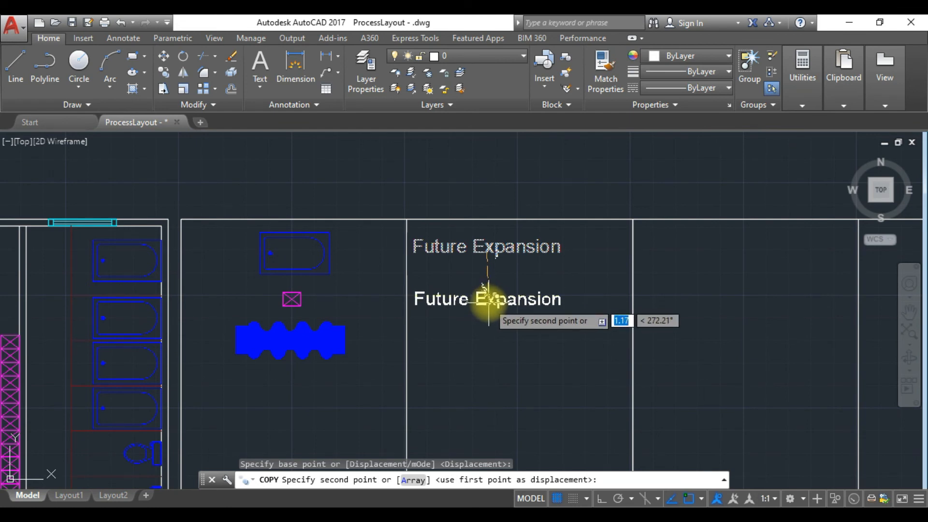
click(489, 300)
click(488, 341)
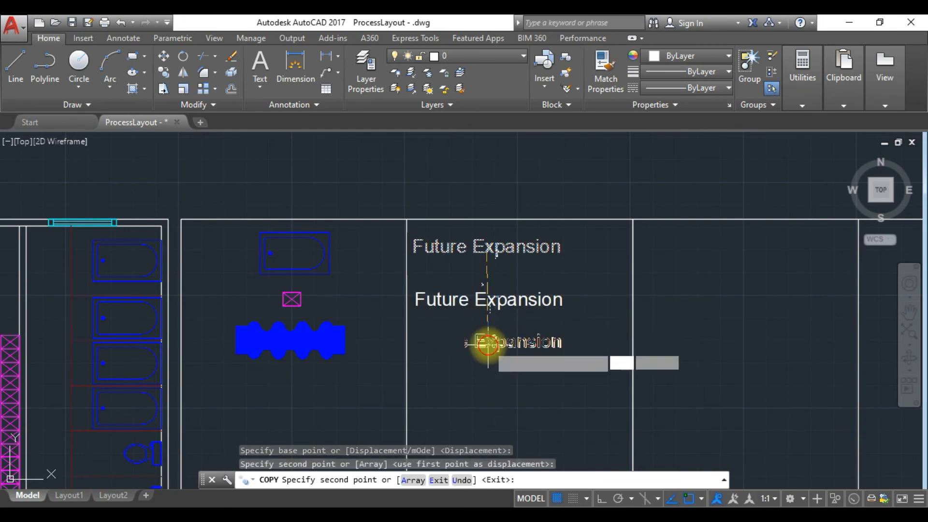
key(Escape)
key(Escape)
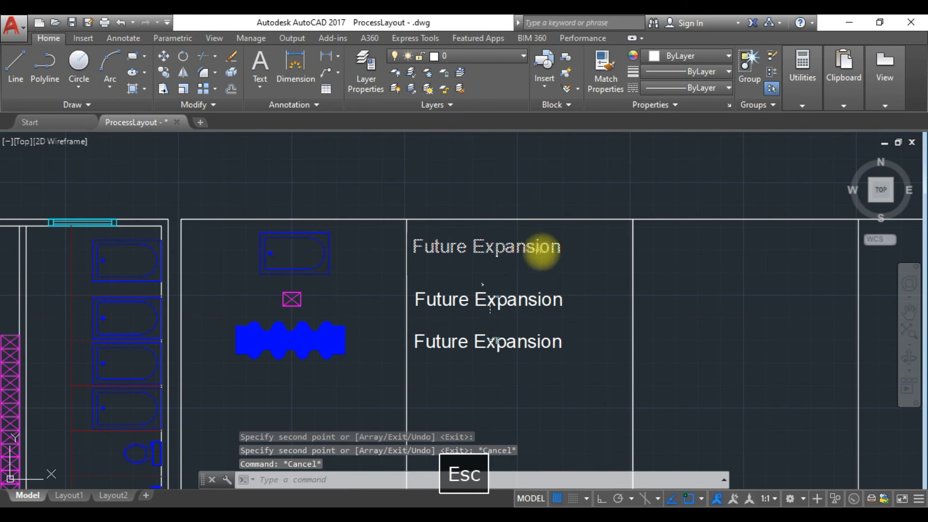
Change the top "Future Expansion" text in the second new bay to "Washroom (bath)".
click(551, 248)
double_click(551, 247)
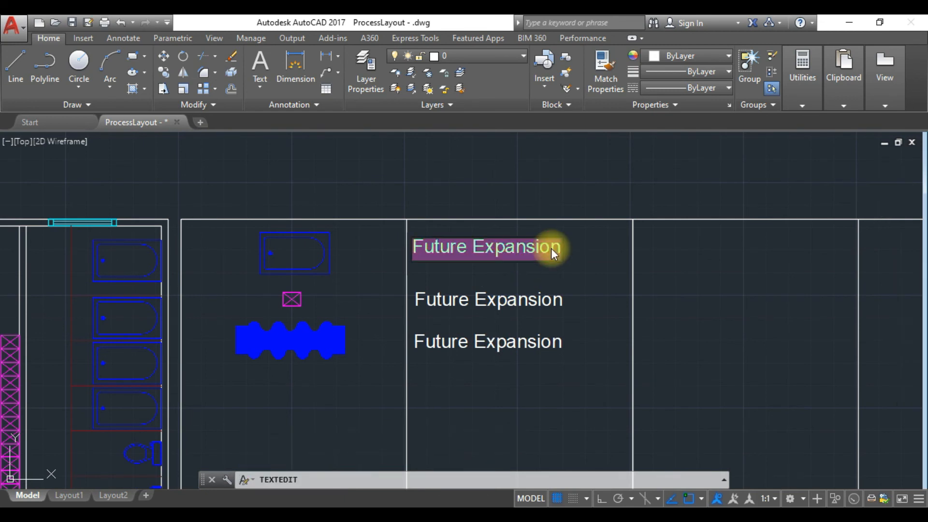
text(Was)
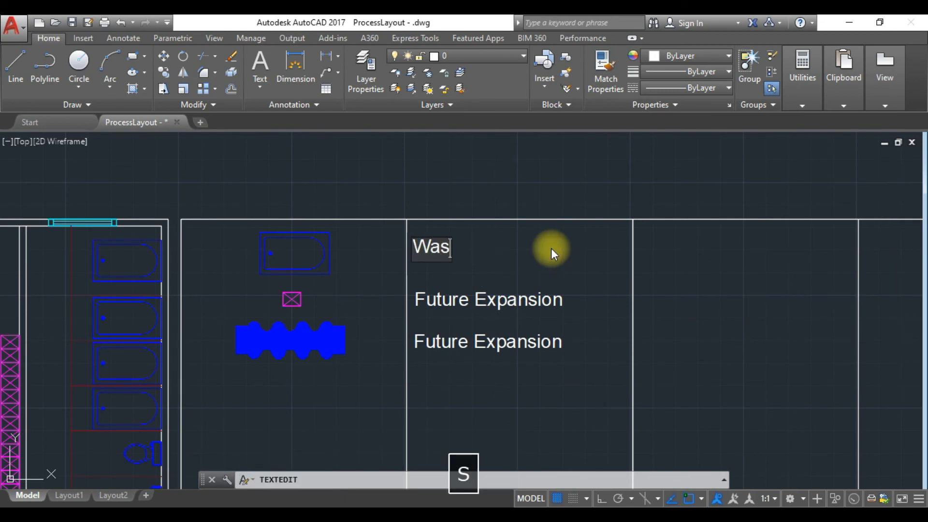
text(hroom )
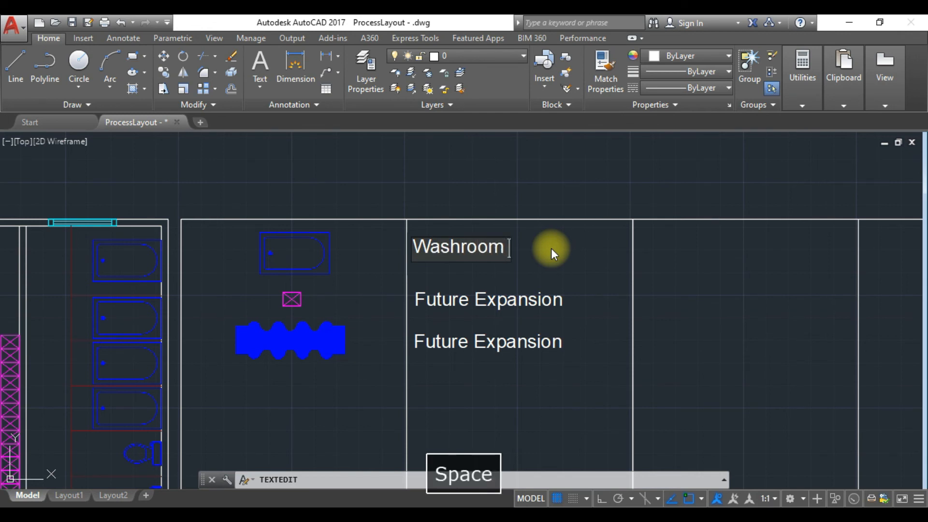
text((b)
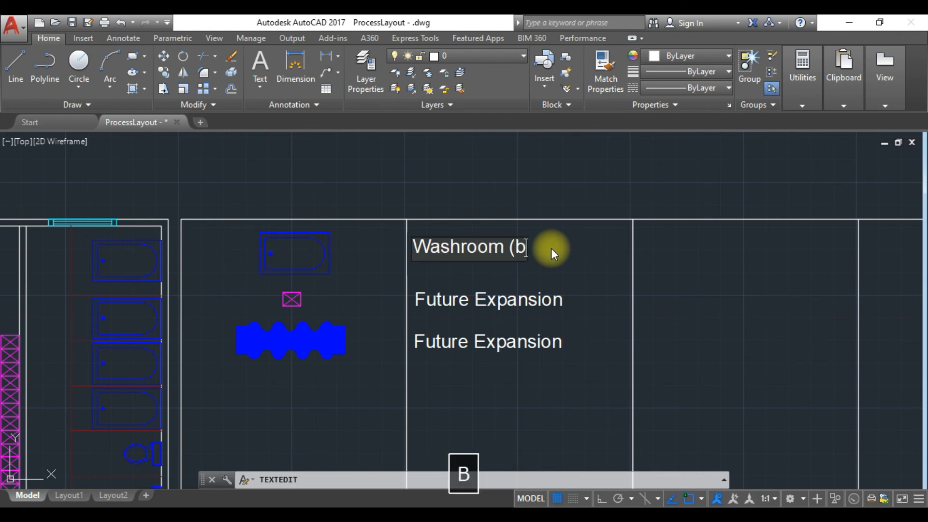
text(ath))
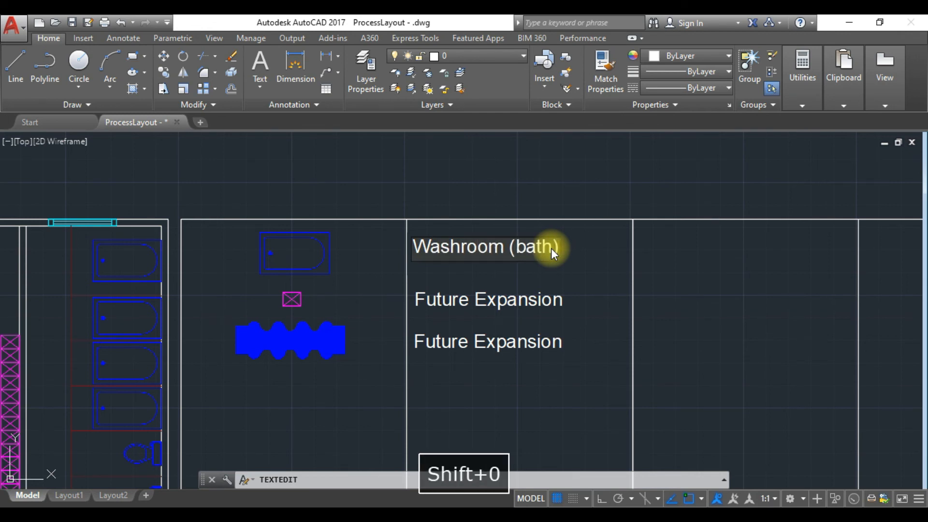
click(574, 285)
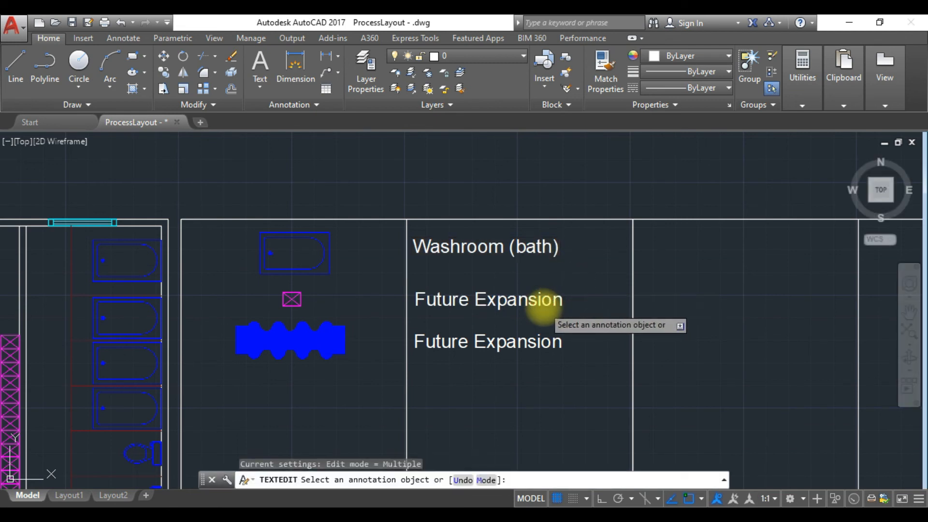
Change the middle text, beside the crossed-box block, to "Locker".
click(542, 309)
text(Lo)
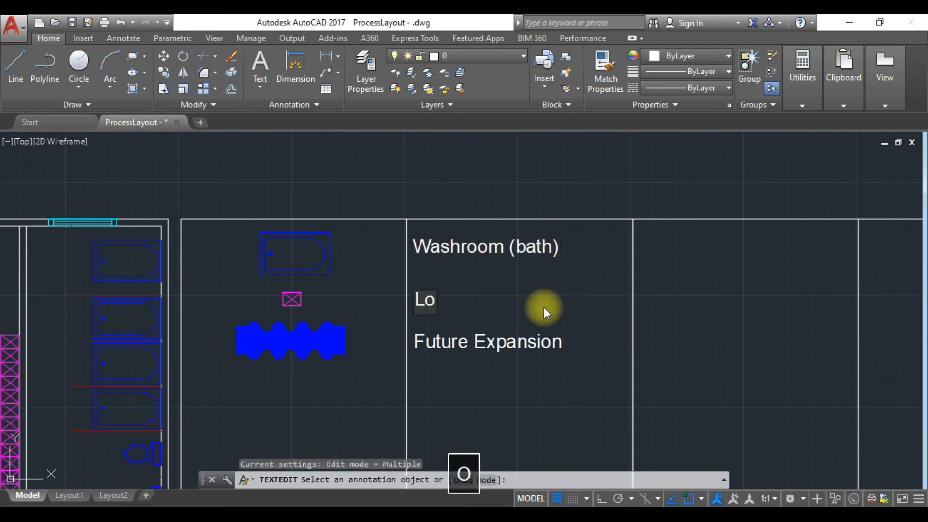
text(cker)
click(544, 308)
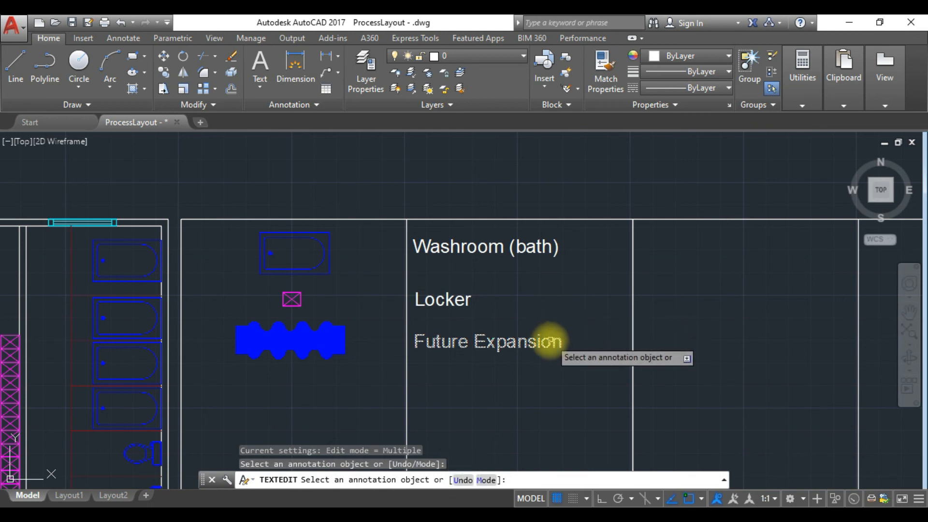
Change the lowest text, beside the wavy block, to "CNC Milling Machine" and finish text editing.
click(547, 344)
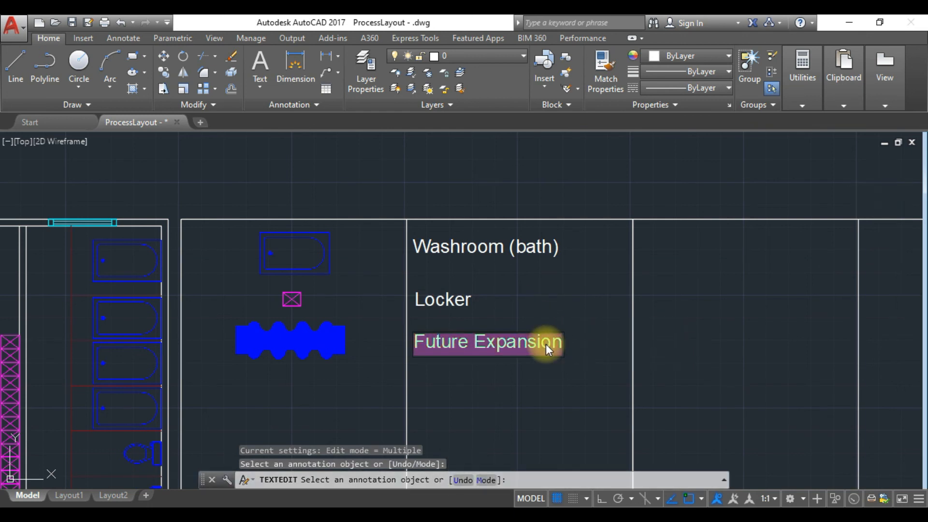
text(C)
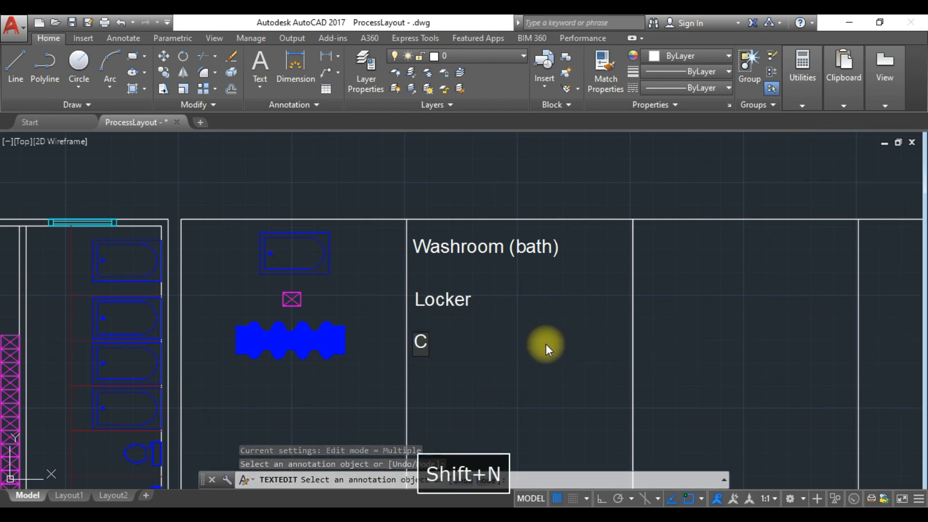
text(NC Mi)
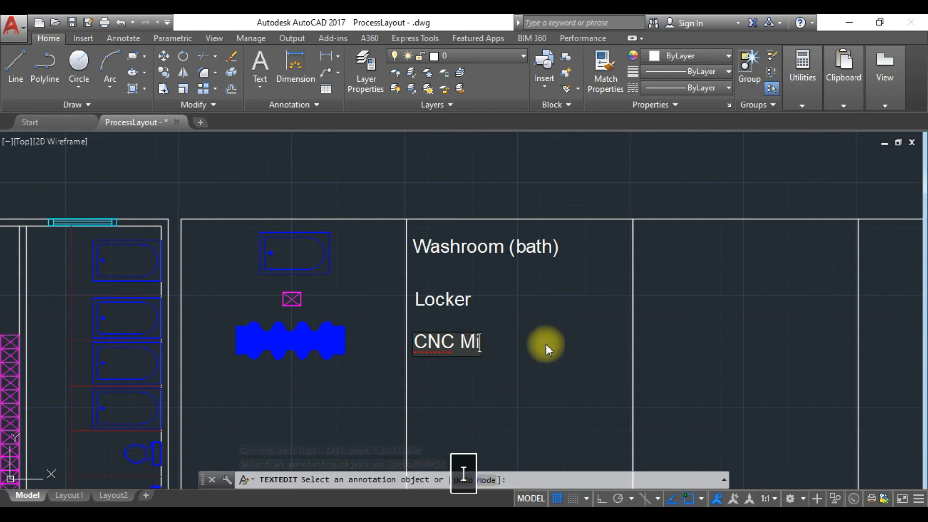
text(lling )
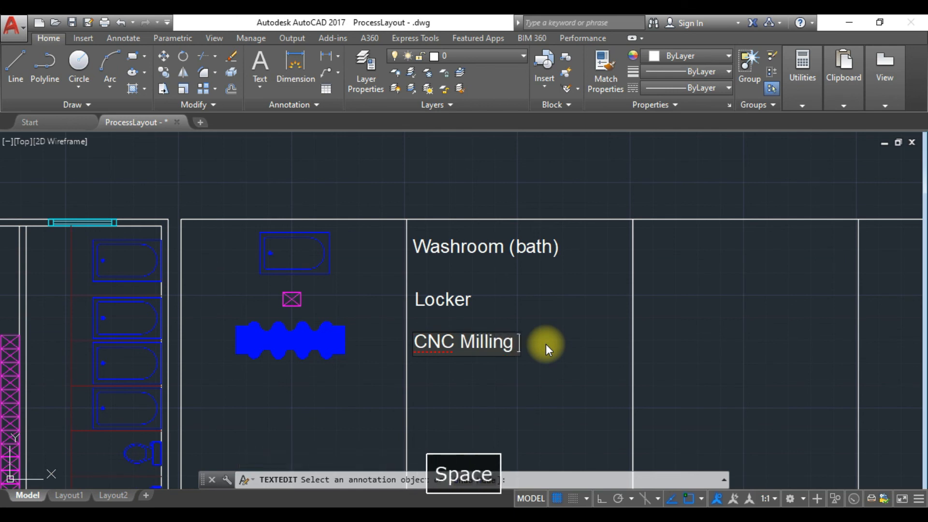
text(Machine)
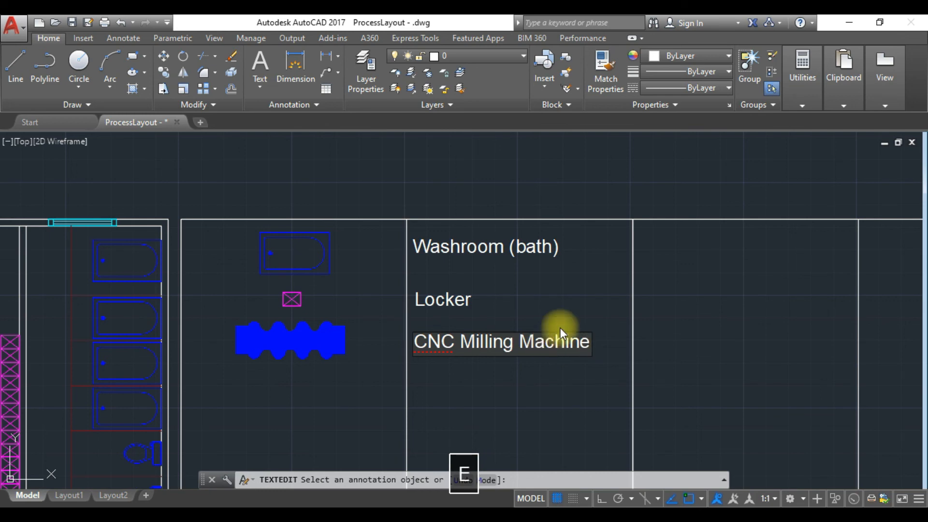
click(565, 303)
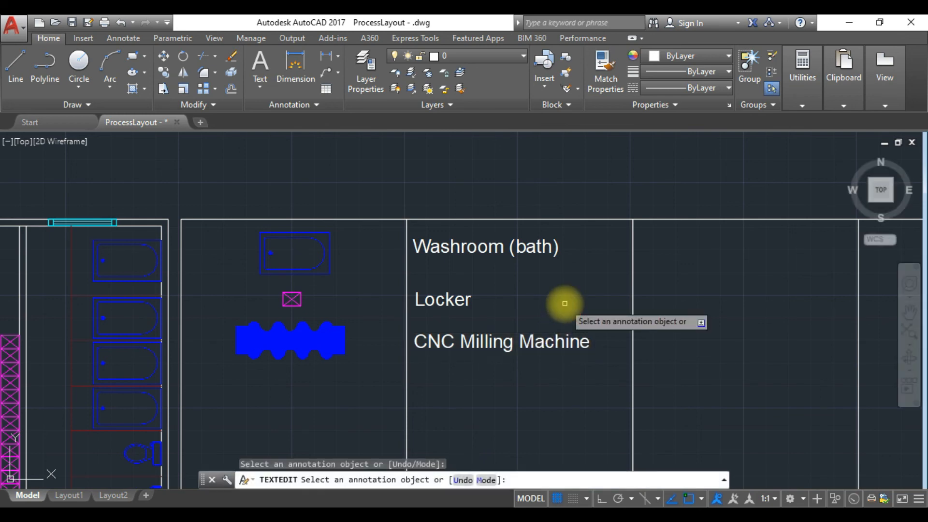
key(Escape)
key(Escape)
key(Escape)
scroll(561, 303, down, 5)
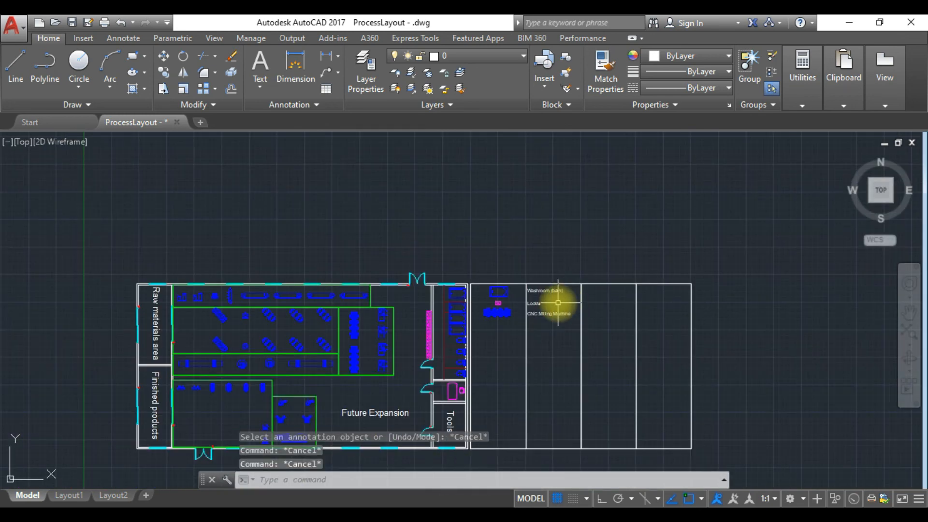
middle_drag(558, 303, 568, 264)
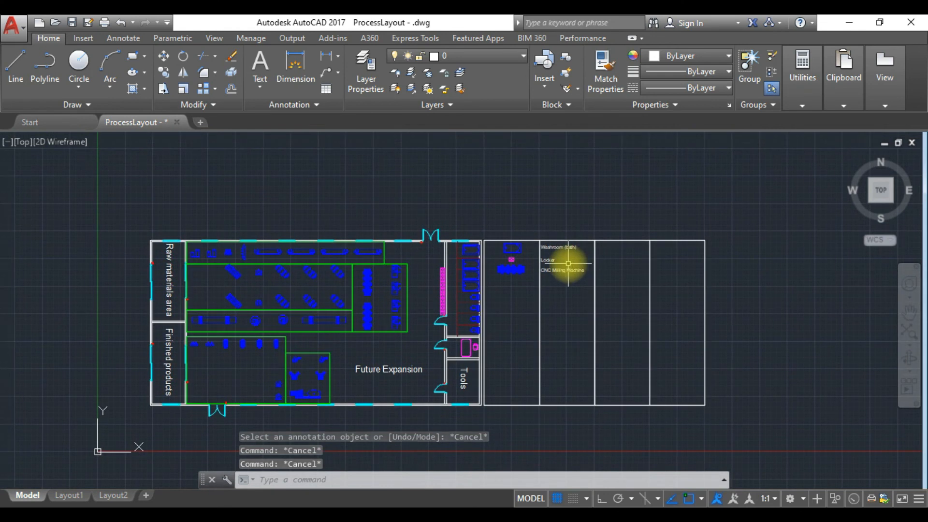